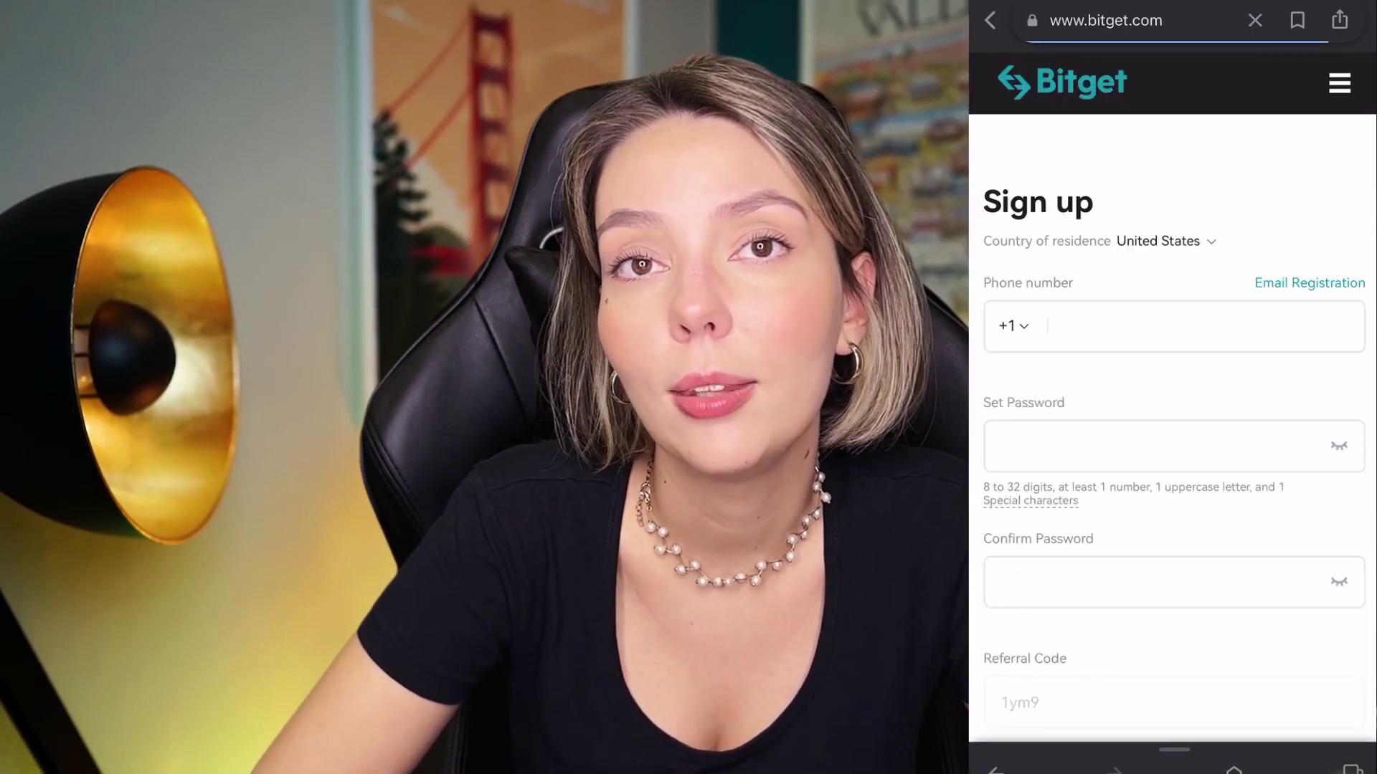
Step: Switch the GBP/JPY chart to 5-minute candles and pan to earlier bars
scroll(1172, 430, down, 15)
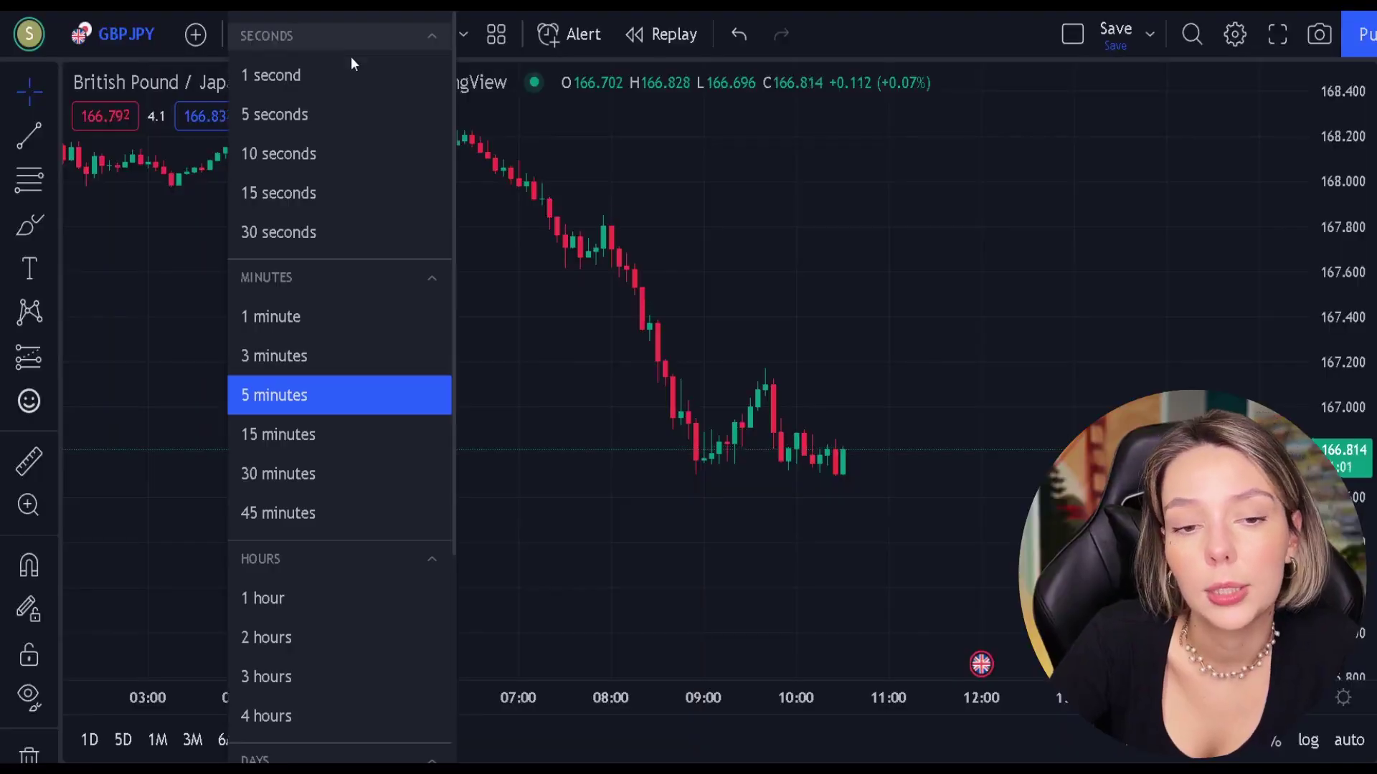
click(680, 211)
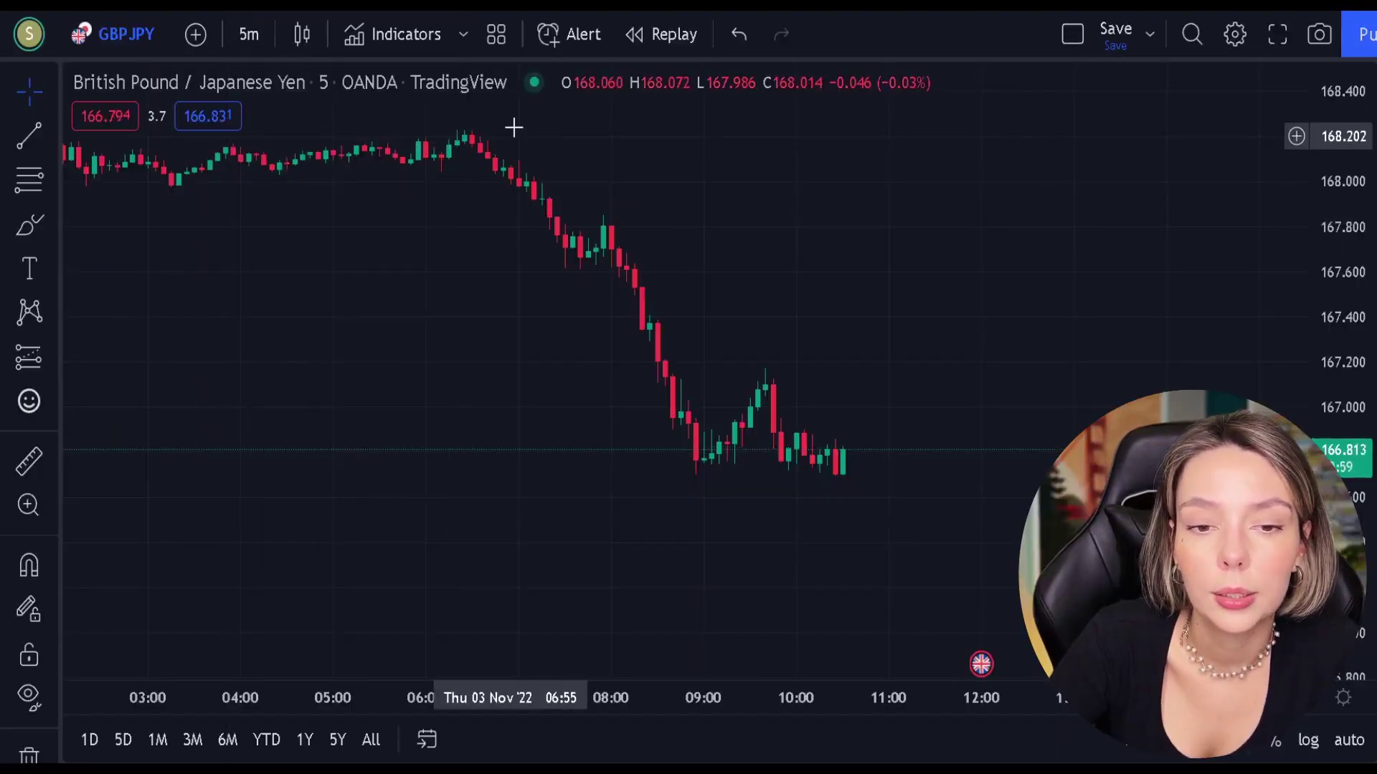
drag(423, 308, 476, 416)
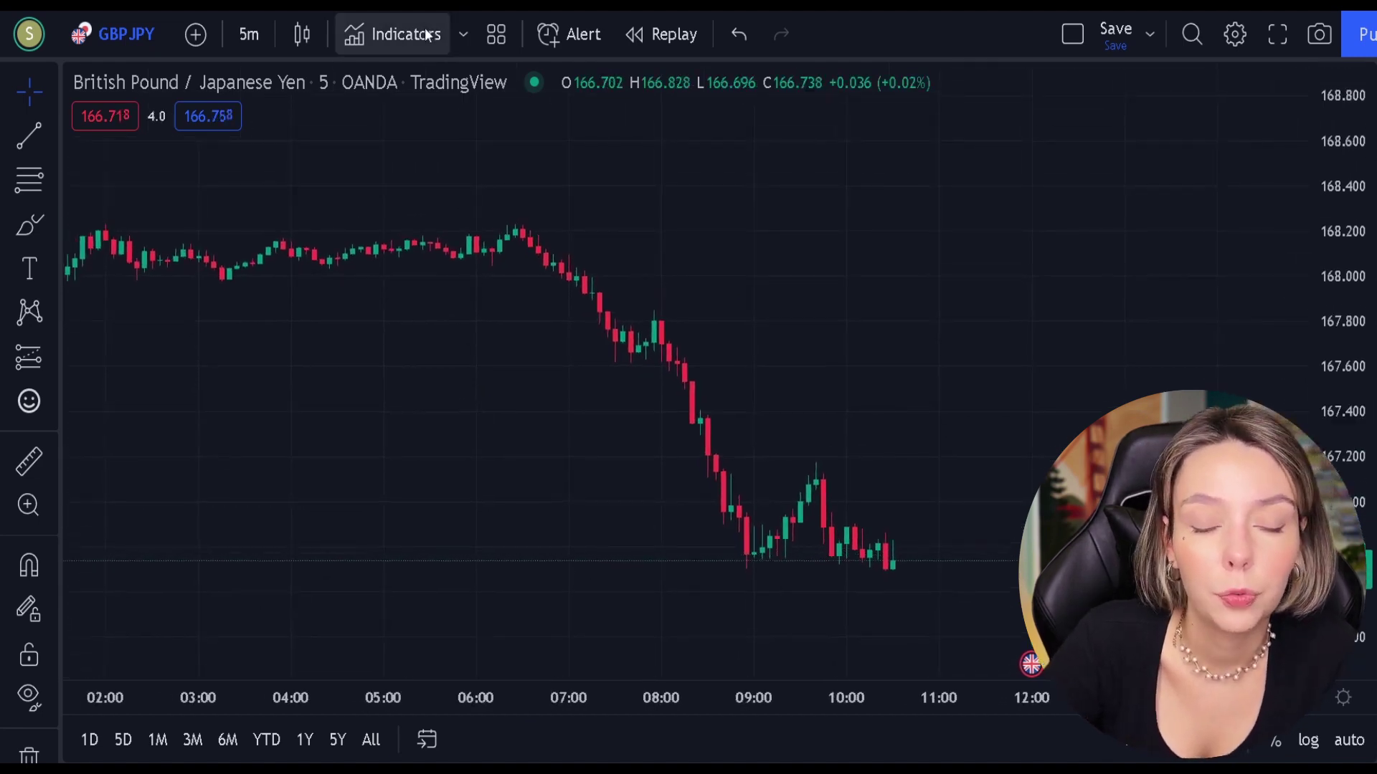
Step: Search 'ak macd' and add the AK MACD BB INDICATOR to the chart
click(396, 35)
text(ak macd)
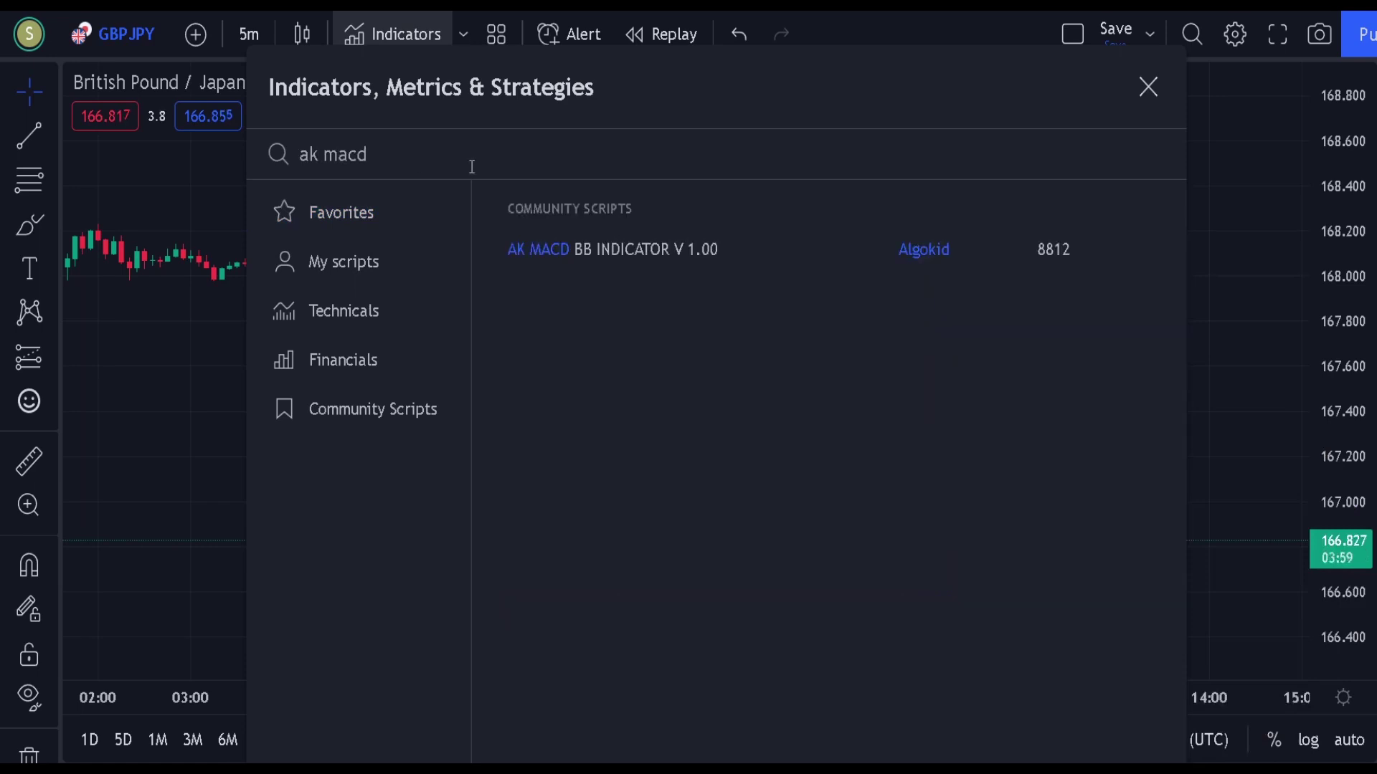
click(603, 251)
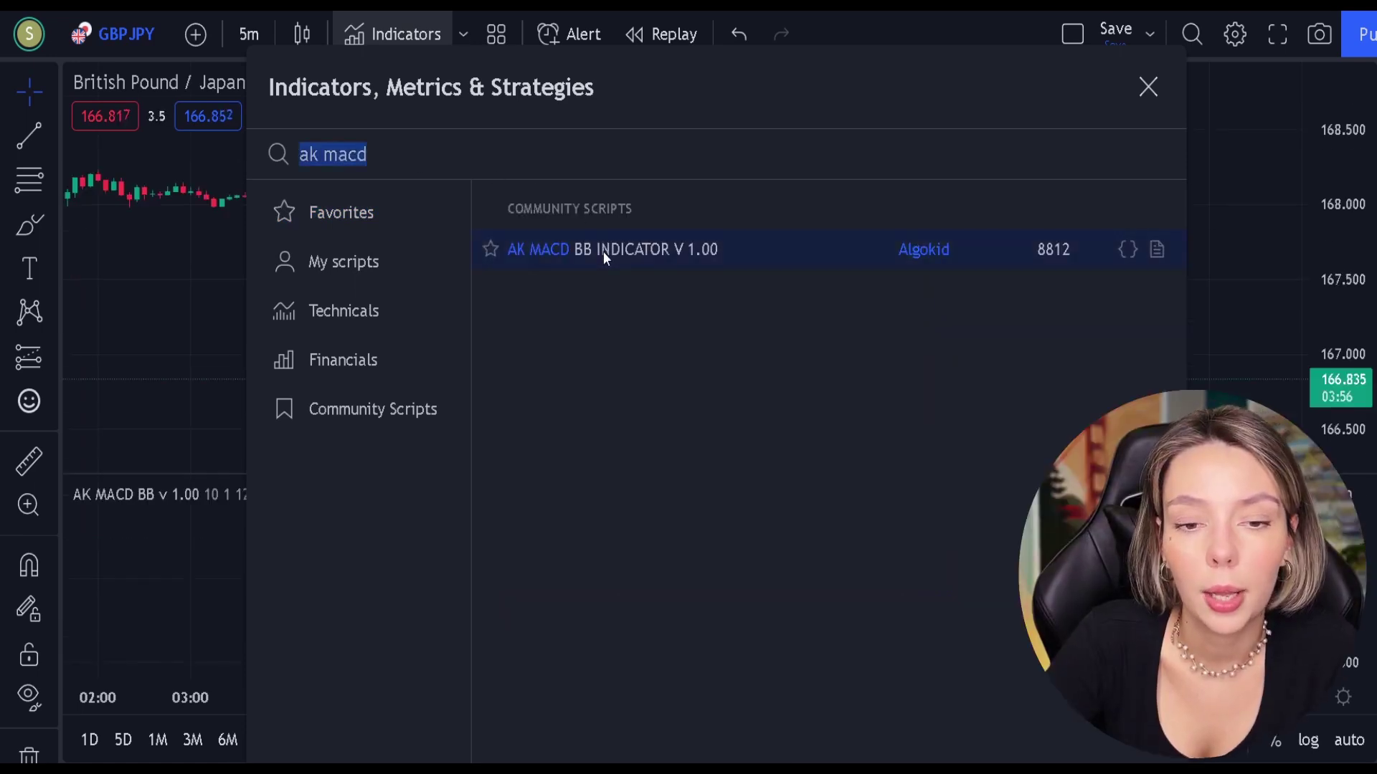
click(1147, 87)
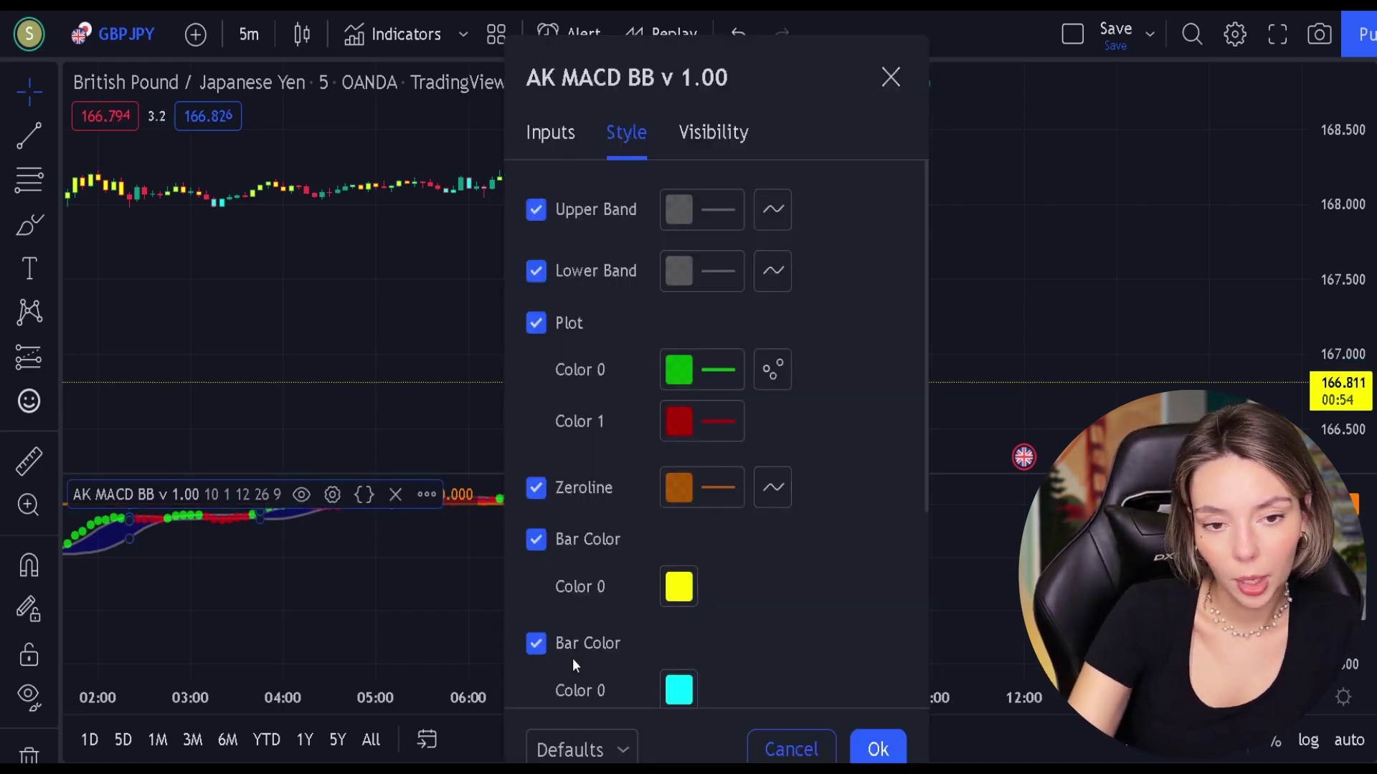
Step: Untick both AK MACD BB Bar Color options on the Style tab and apply with Ok
scroll(573, 658, down, 3)
click(536, 310)
click(537, 413)
click(878, 750)
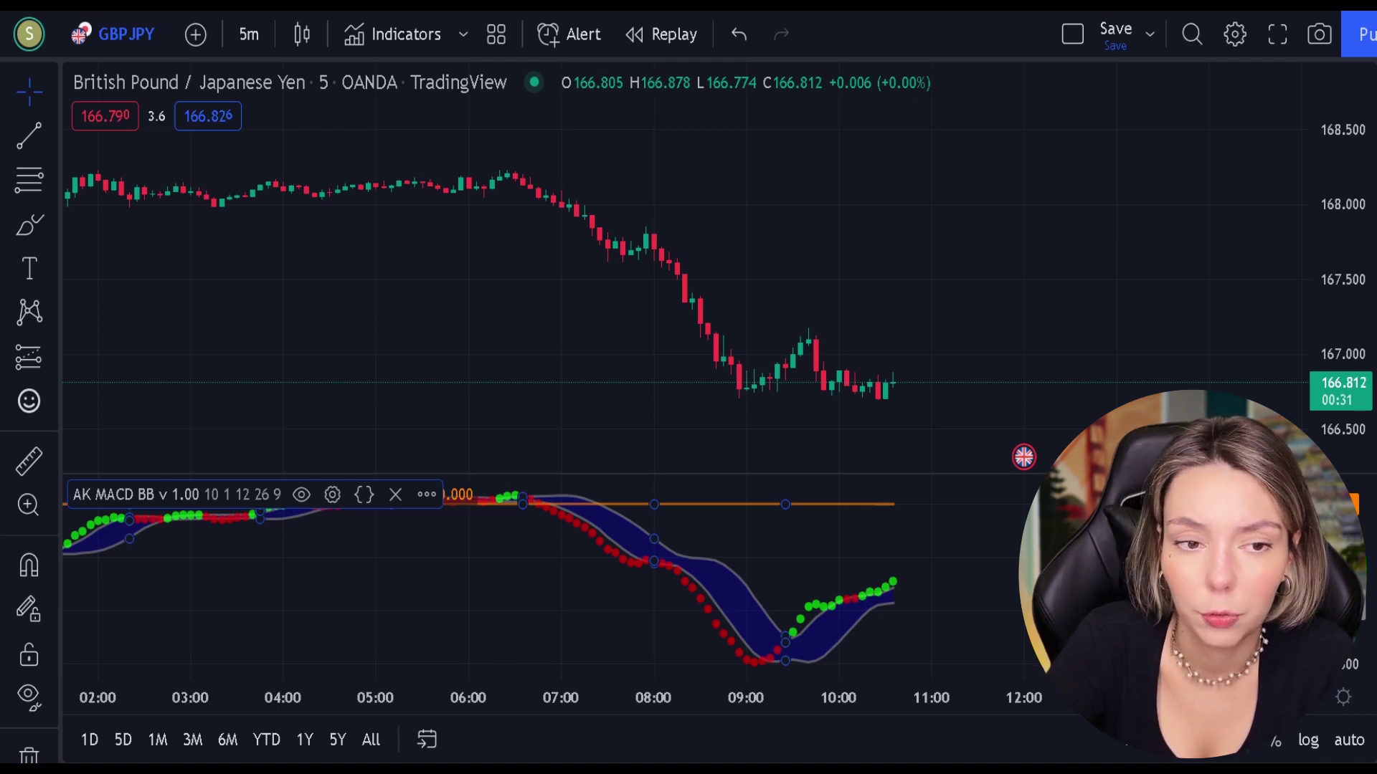
Step: Add the SSL Hybrid and Volume Strength Finder indicators to the chart
click(376, 37)
text(ss)
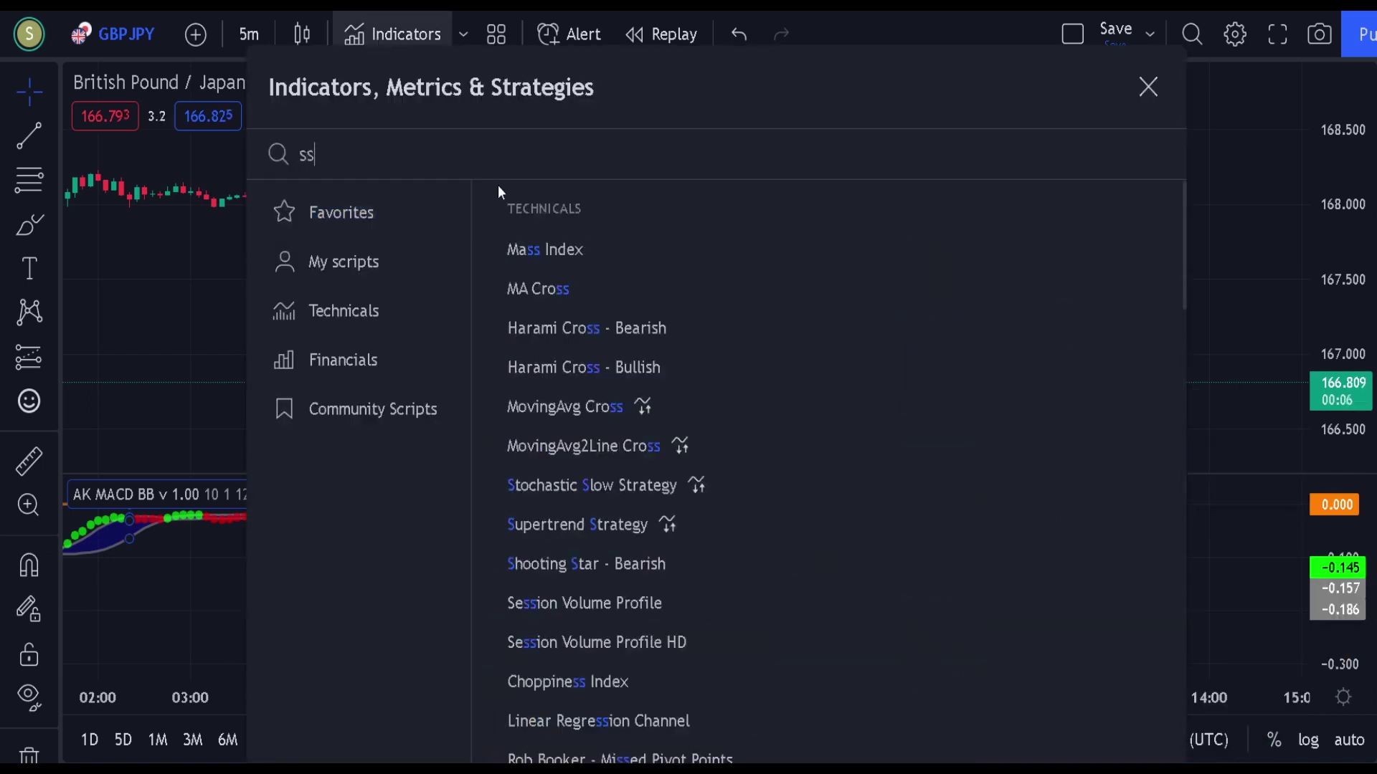
text(l hybrid)
click(759, 249)
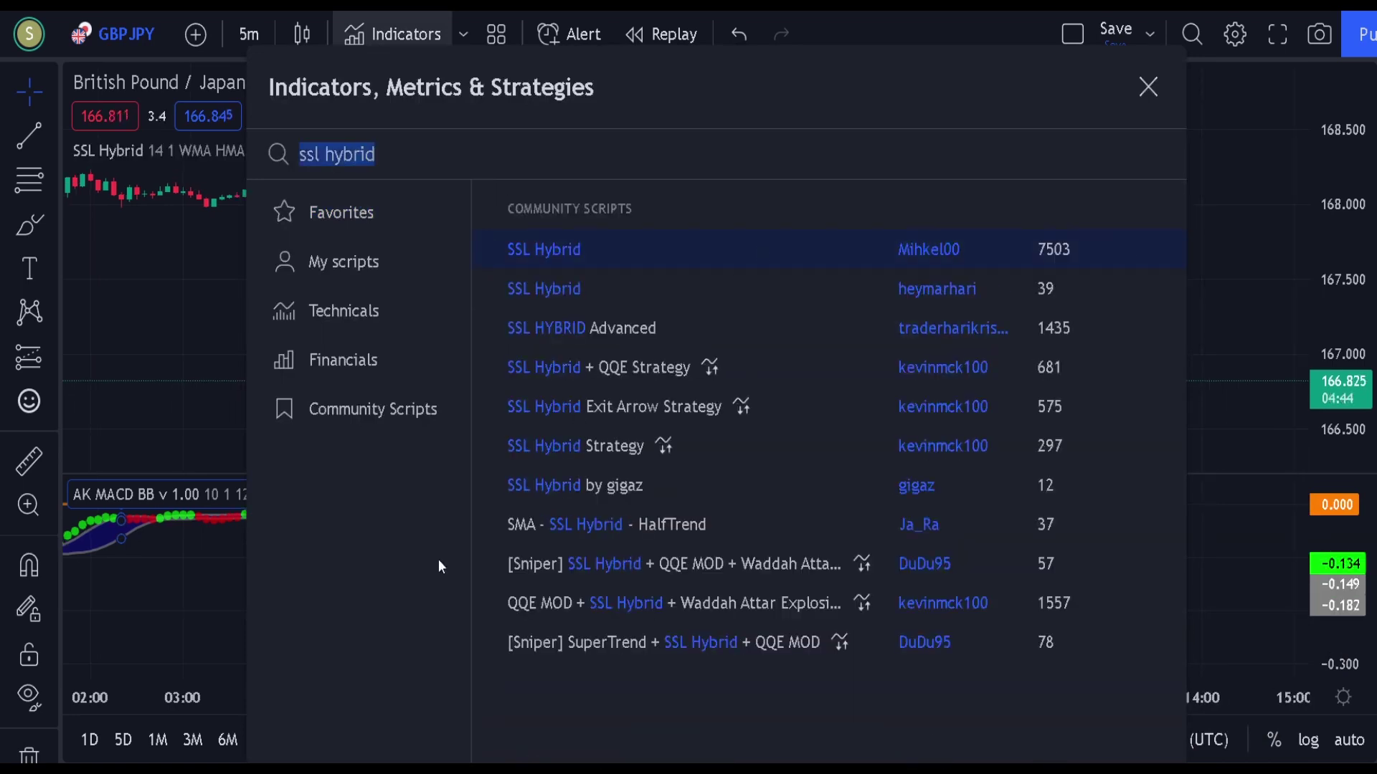
text(volume st)
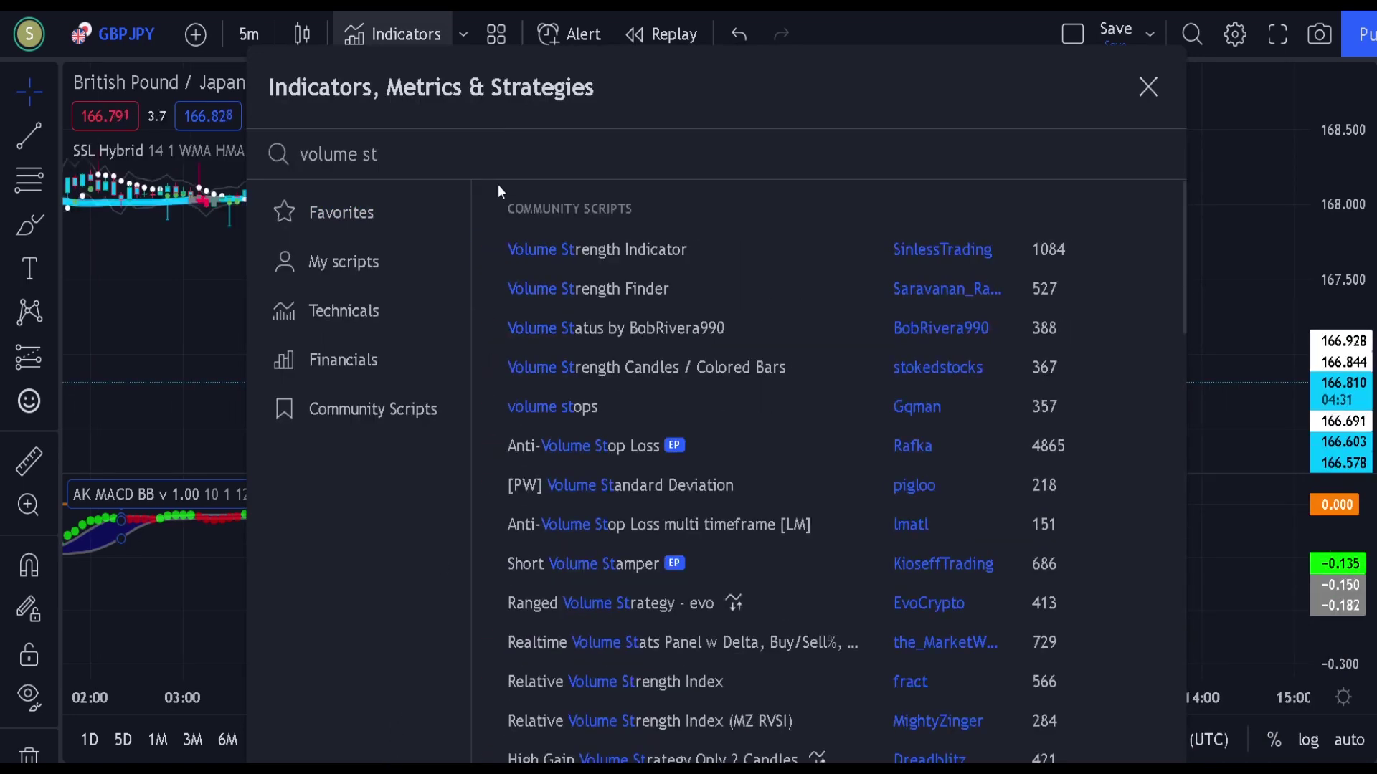
click(624, 289)
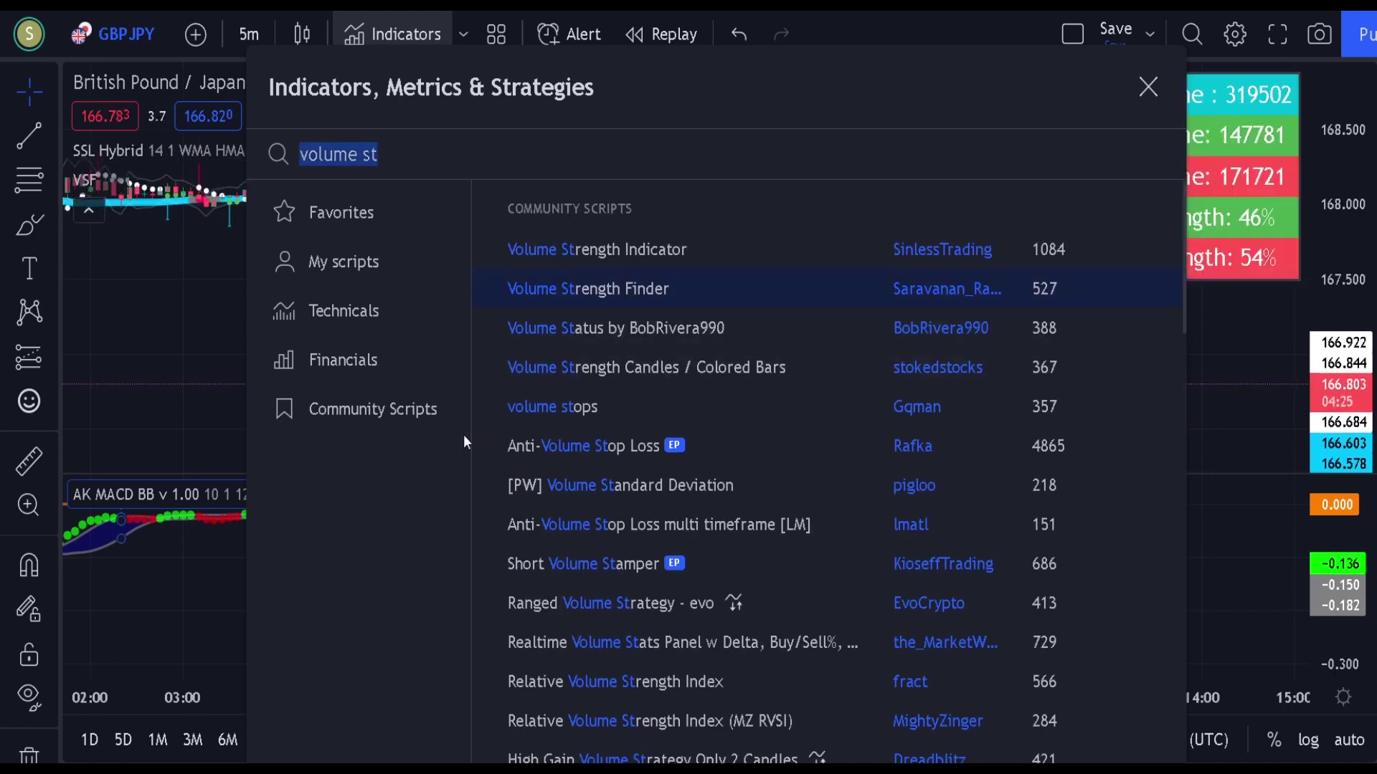
key(Escape)
Step: Hide SSL Hybrid's SSL1, baseline channels, SSL2, ±ATR lines and plots background
click(734, 310)
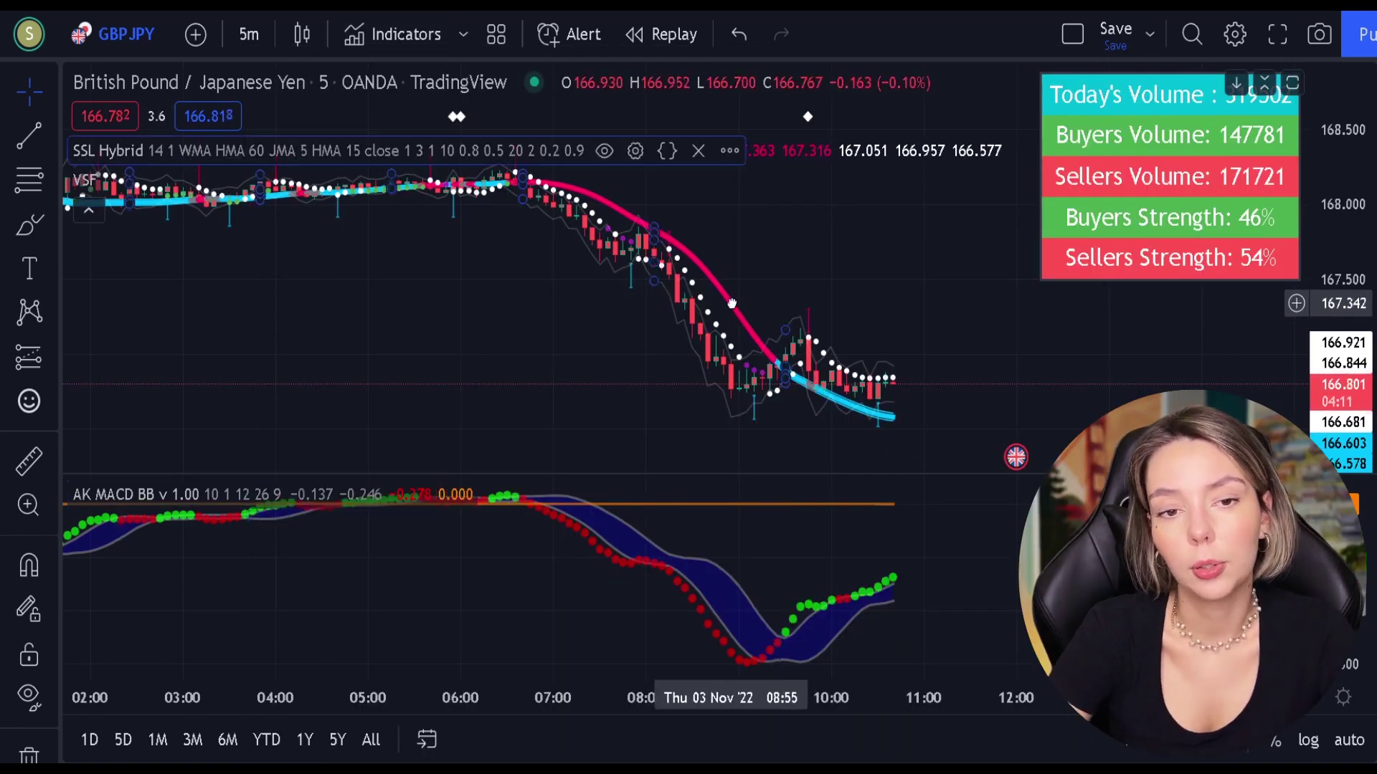
double_click(733, 309)
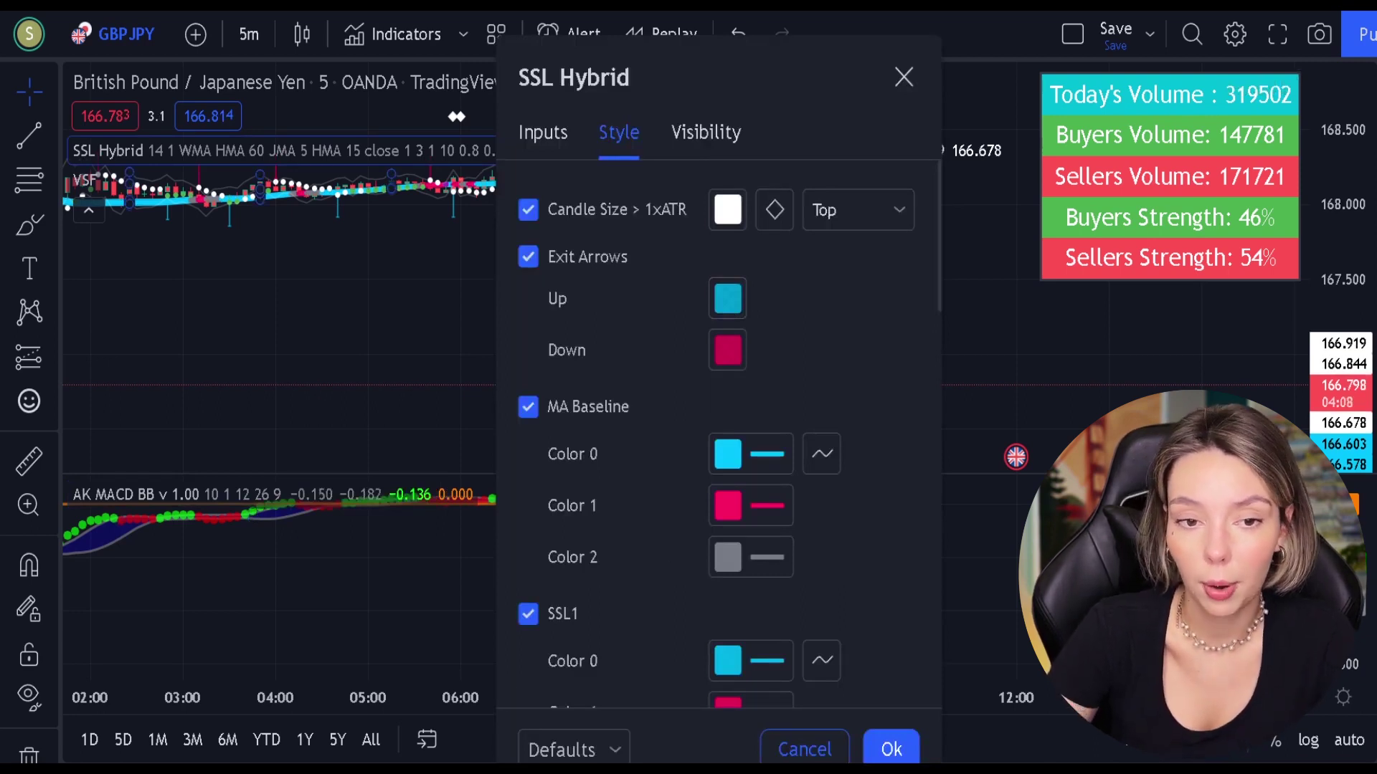
scroll(574, 336, down, 4)
click(575, 334)
scroll(612, 411, down, 4)
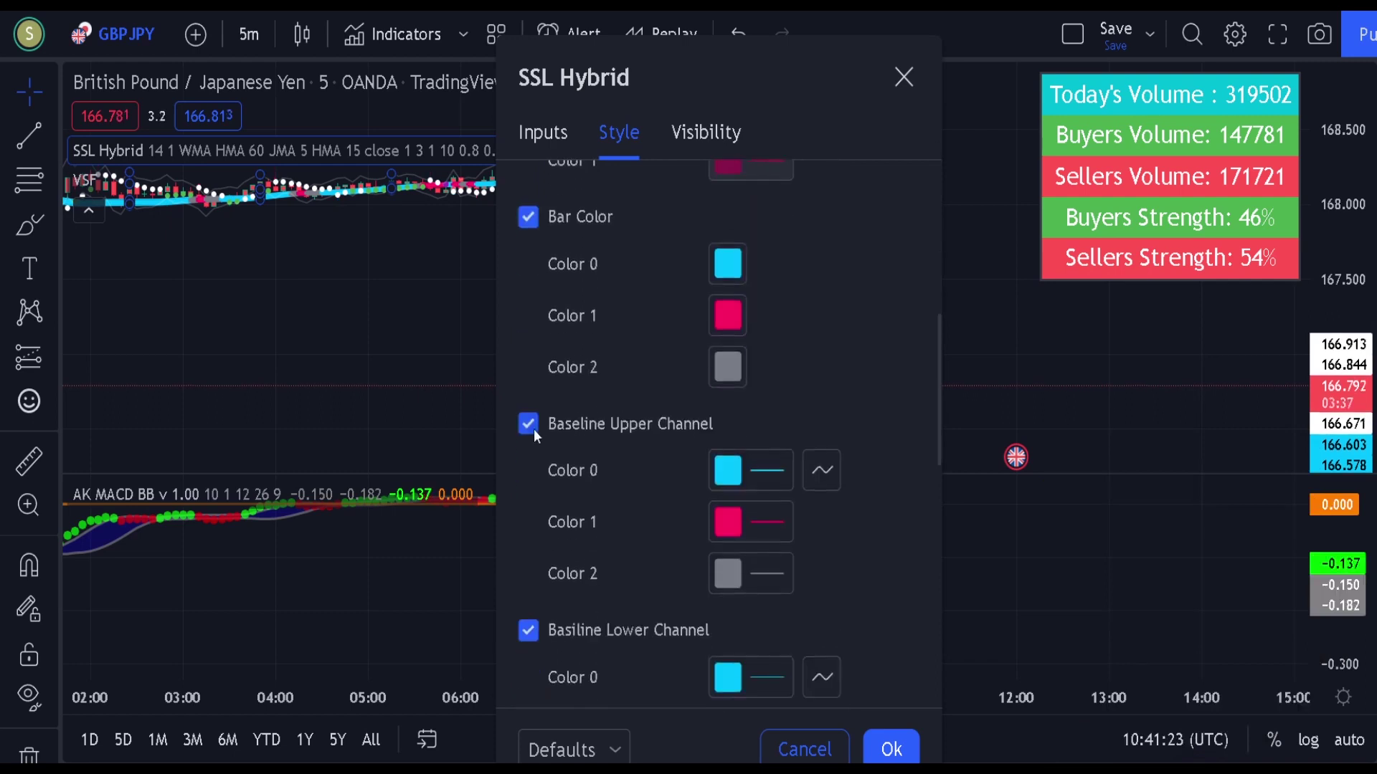
click(534, 427)
click(527, 628)
scroll(584, 591, down, 4)
click(527, 510)
scroll(600, 545, down, 5)
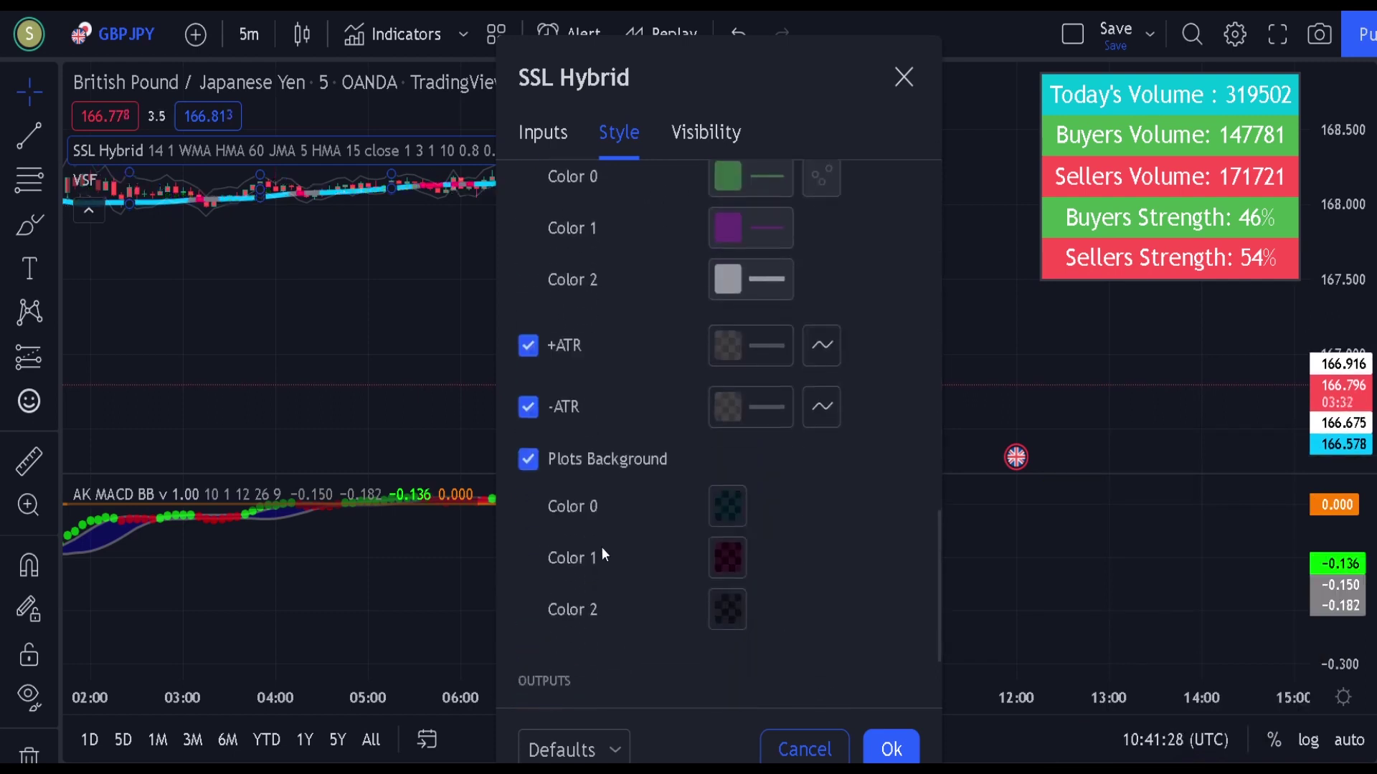
click(527, 346)
click(528, 406)
click(528, 459)
Step: Set the SSL Hybrid baseline length to 30 and its type to EMA
scroll(588, 462, down, 3)
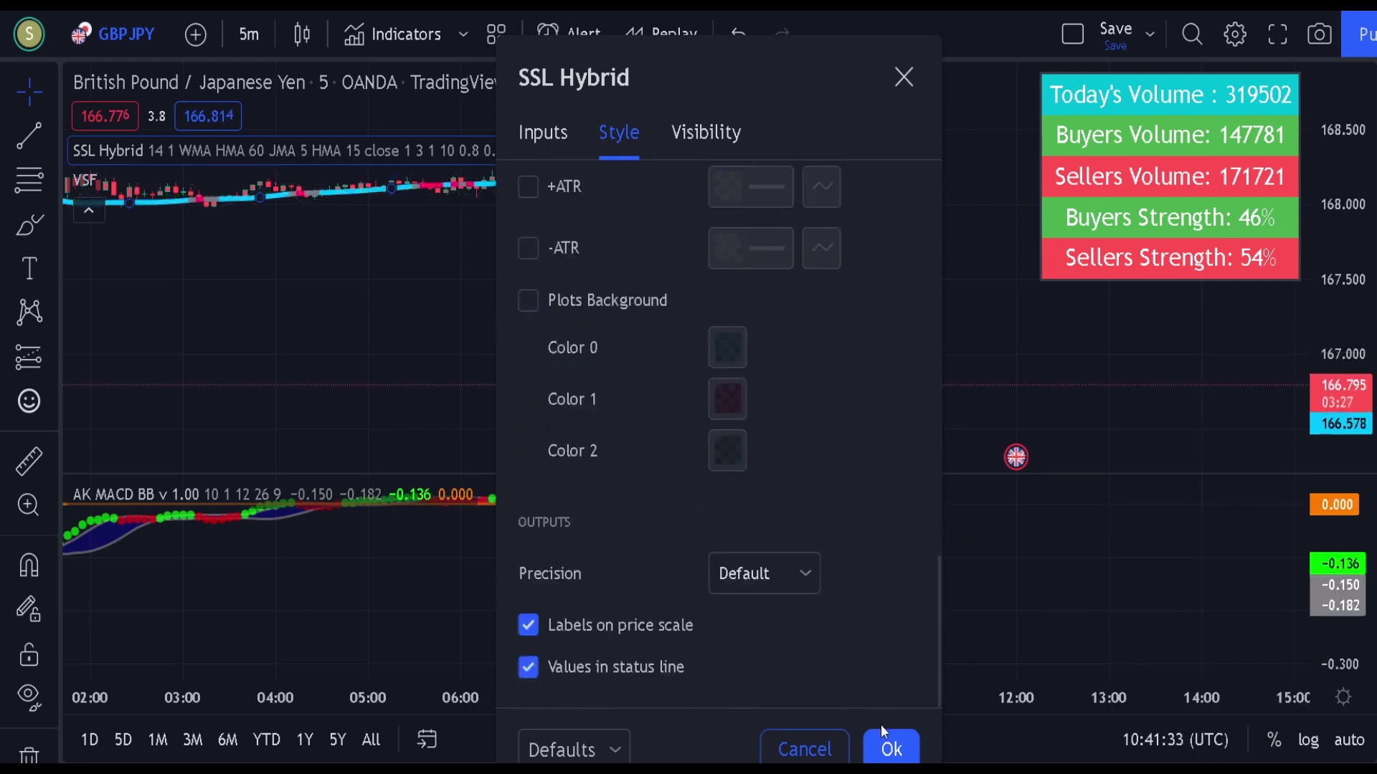
scroll(853, 513, up, 15)
scroll(853, 514, up, 2)
scroll(908, 558, down, 5)
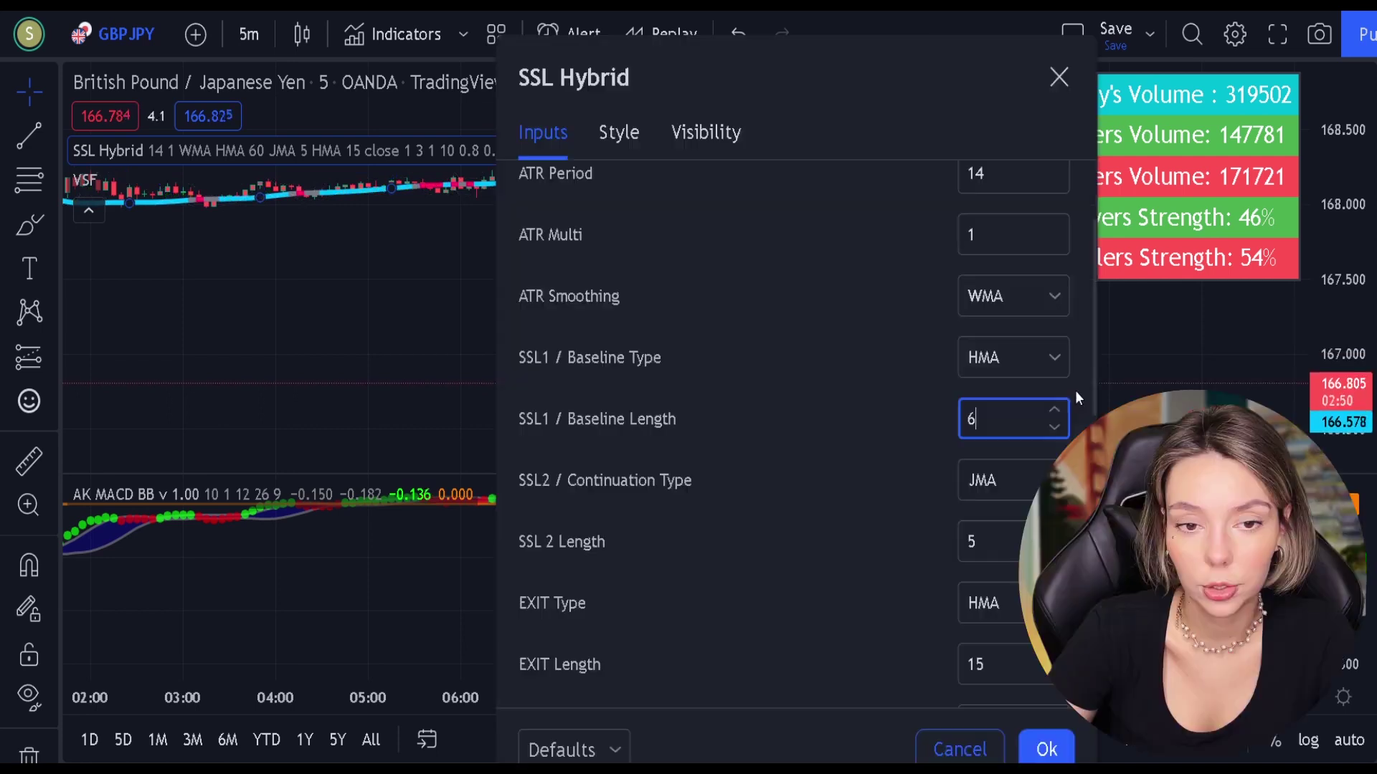
click(858, 586)
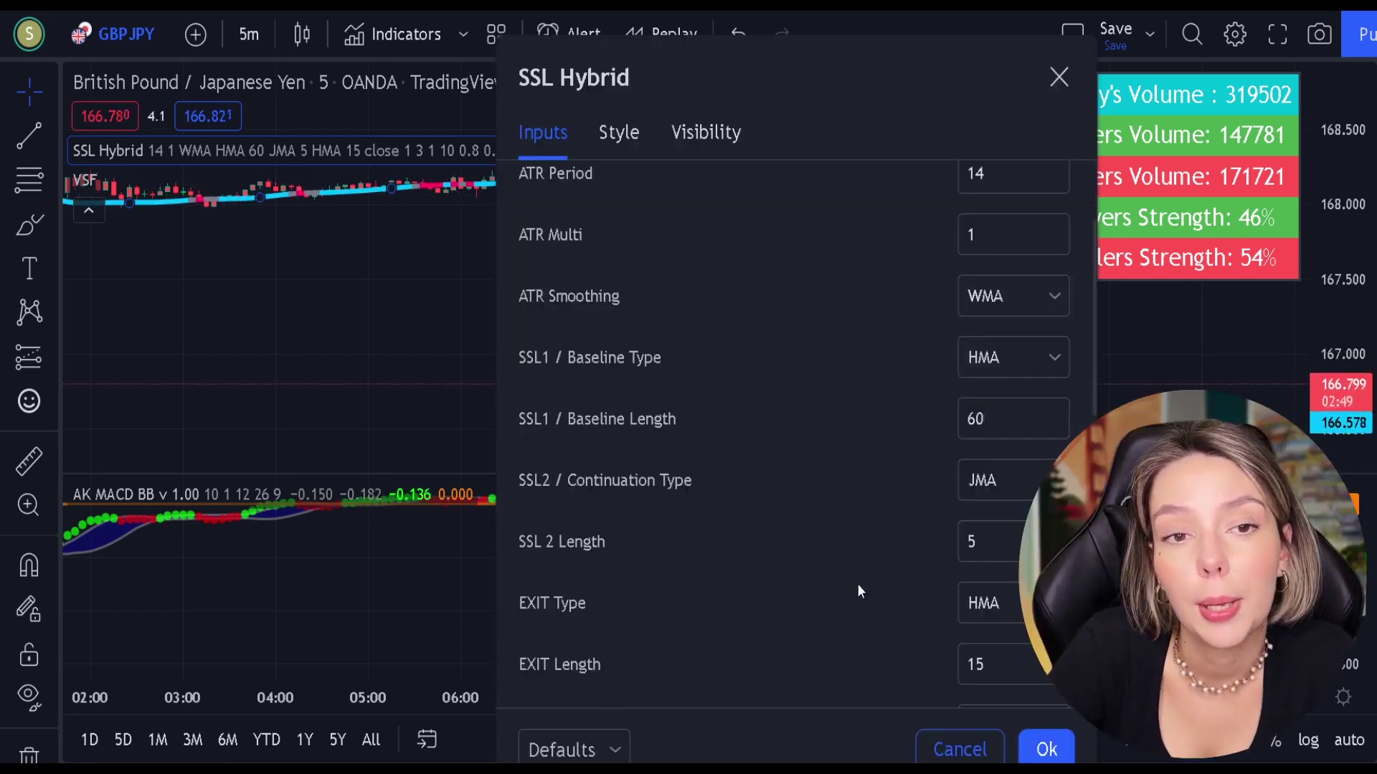
click(1007, 418)
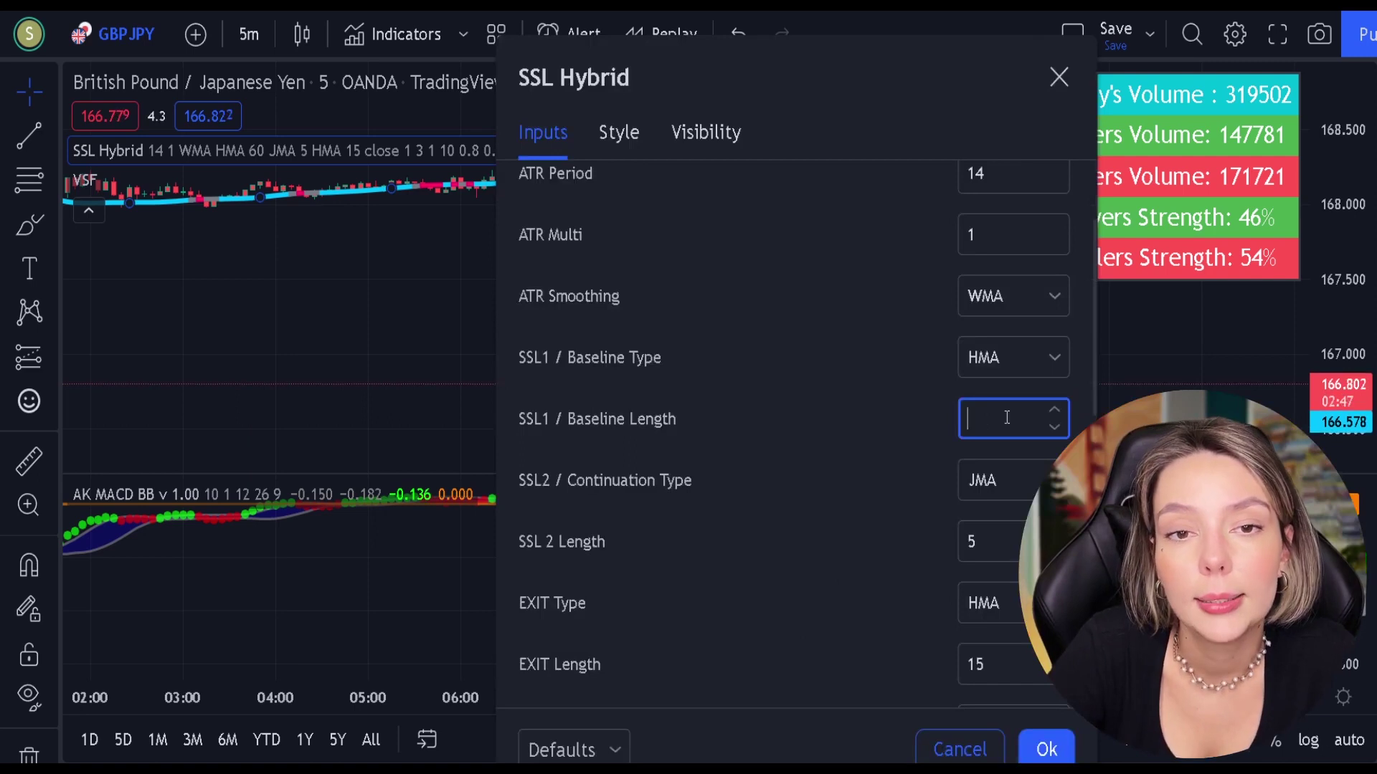
text(30)
click(869, 499)
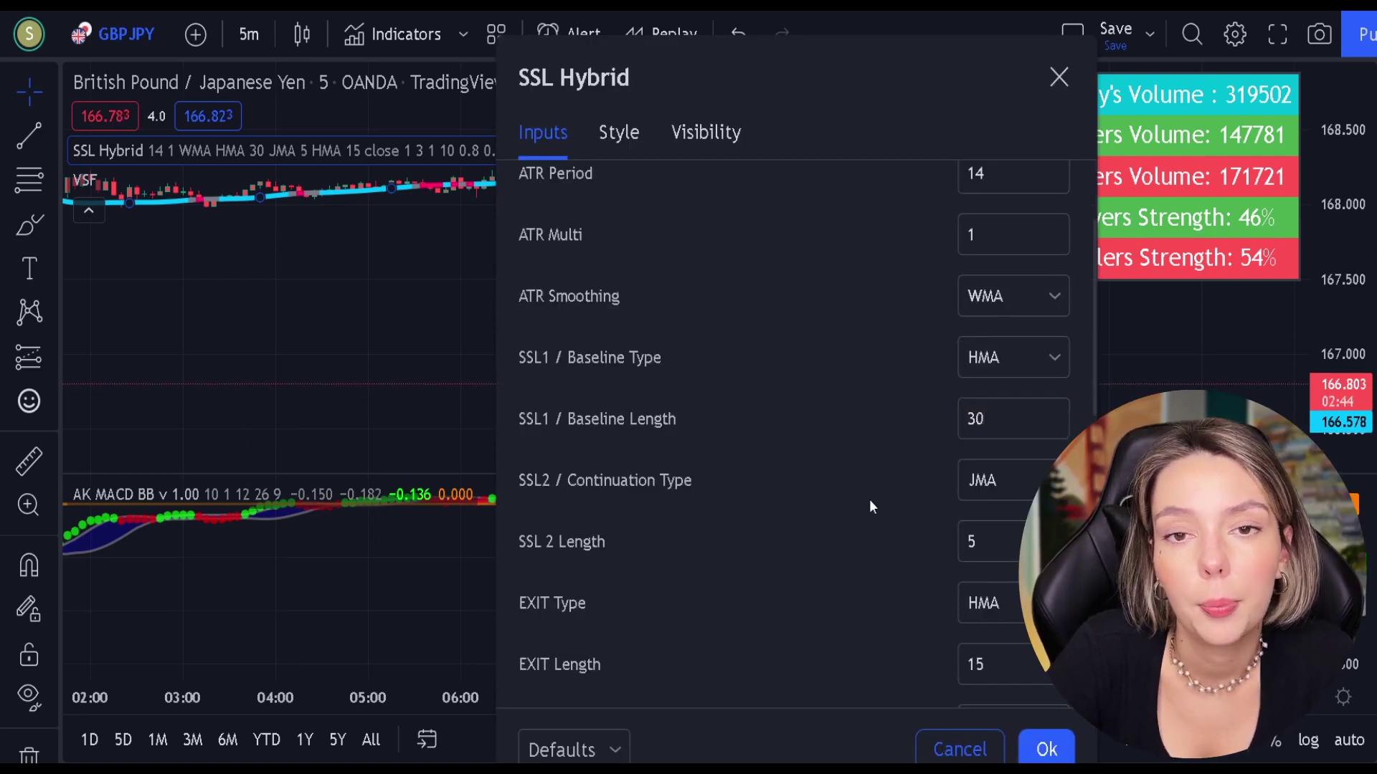
click(1020, 353)
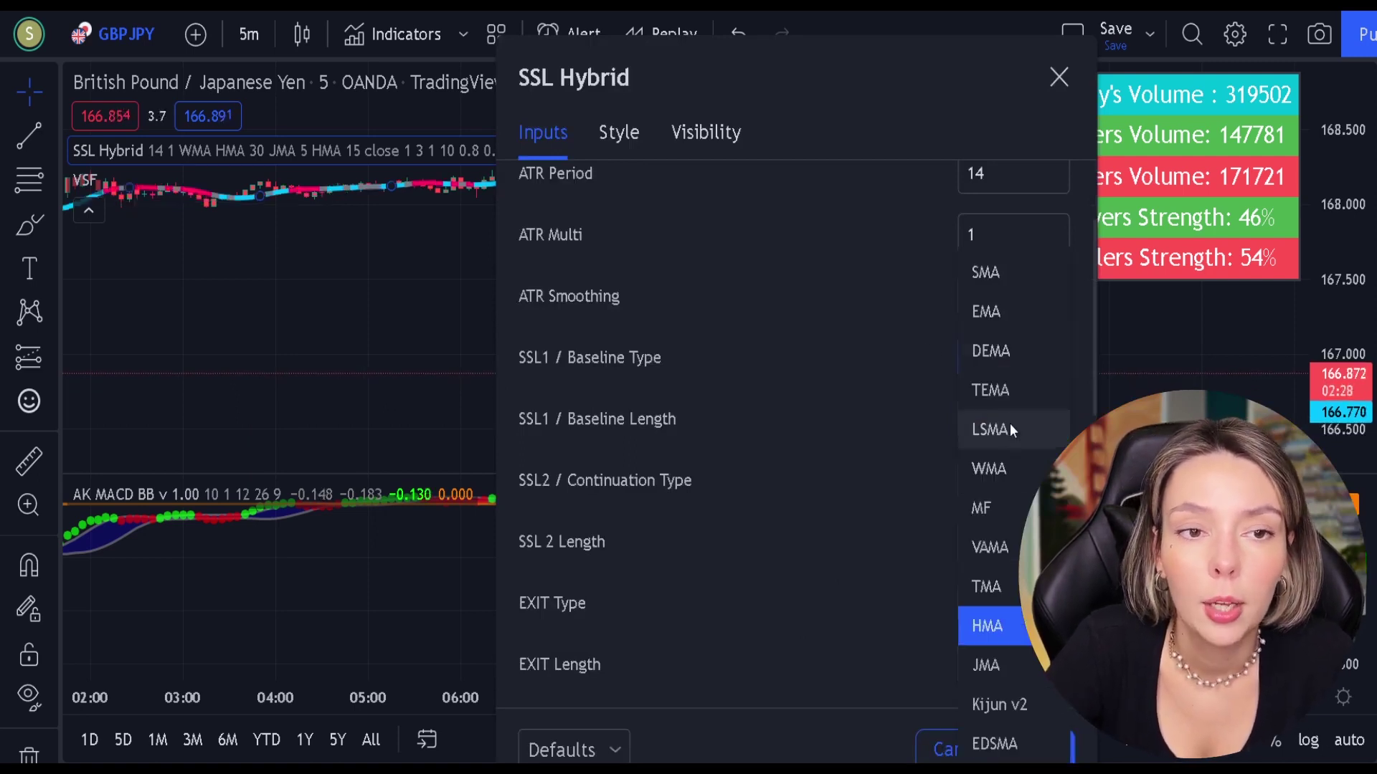
click(991, 312)
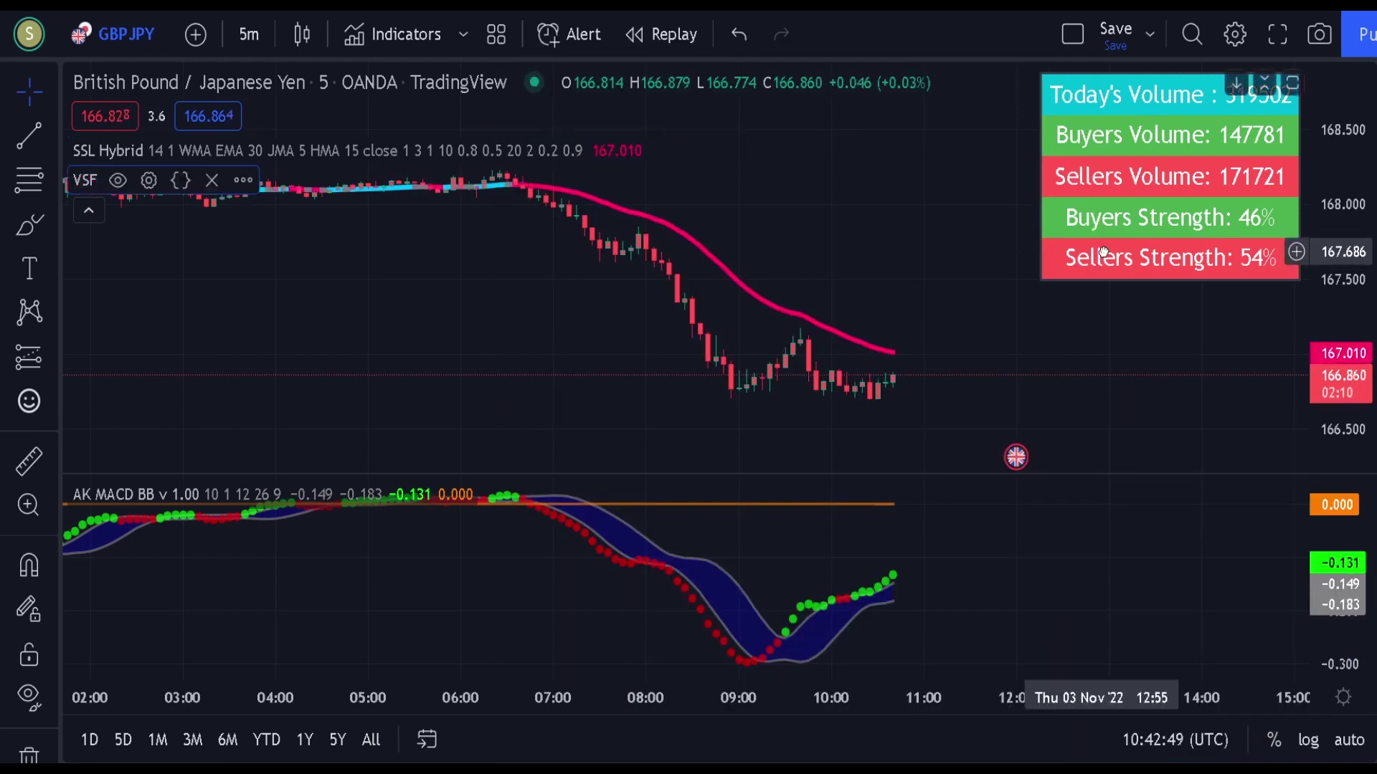
Step: Turn off Volume Strength Finder bar colouring and apply the settings
click(148, 180)
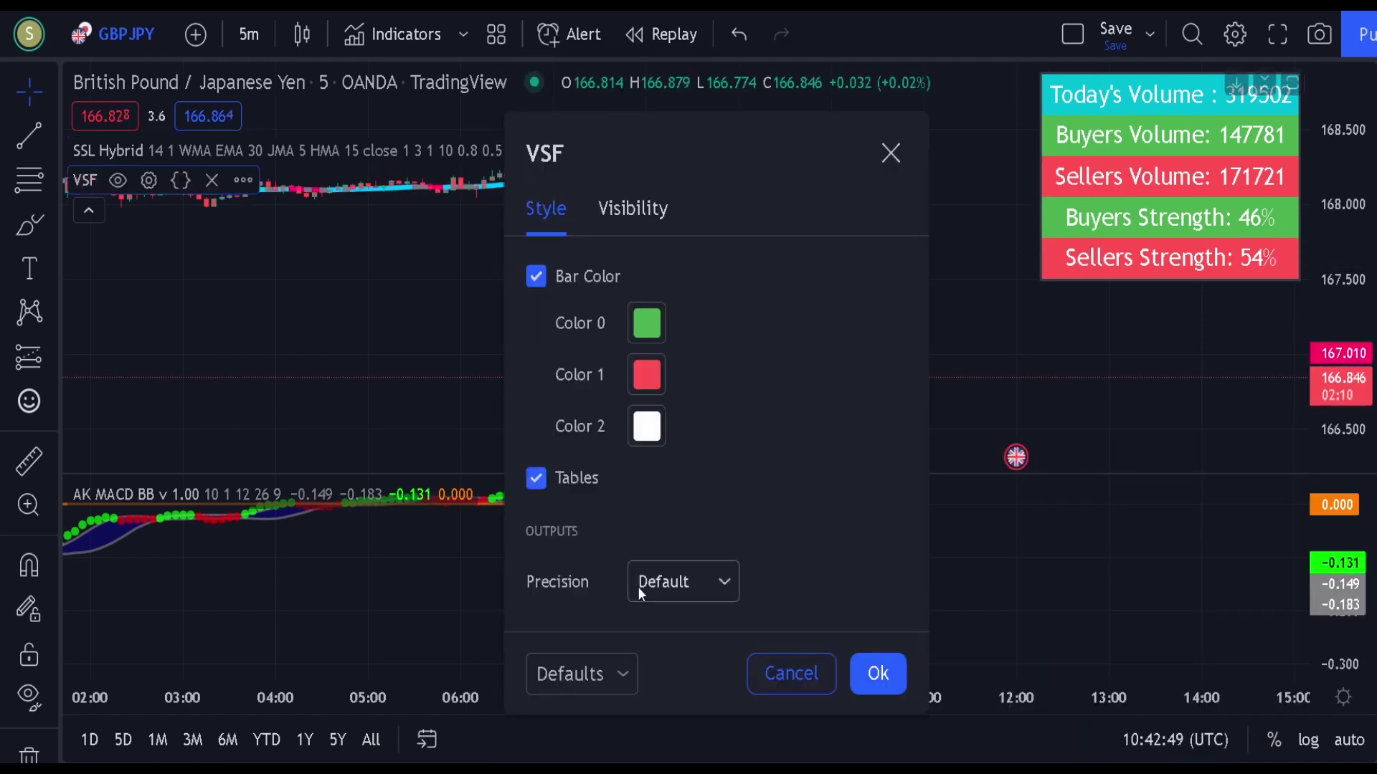
click(537, 277)
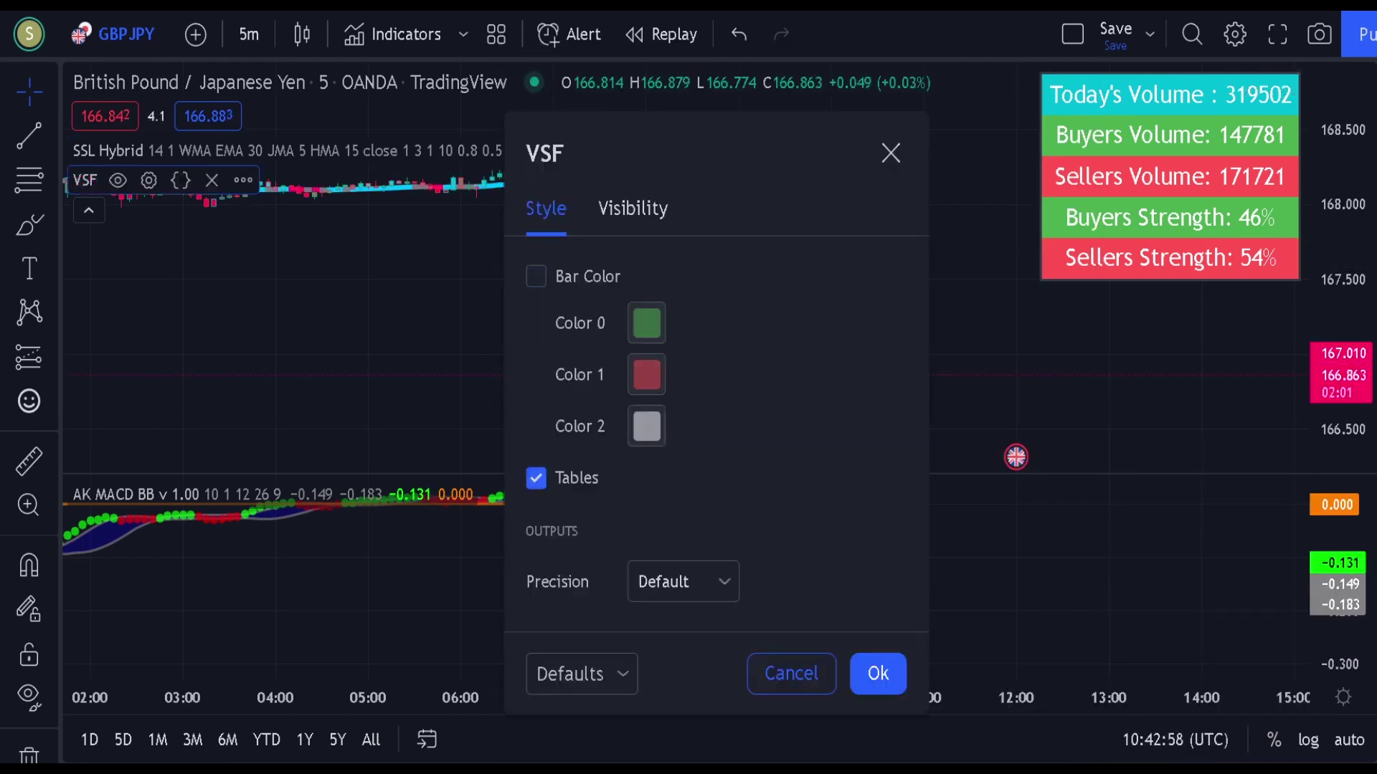
click(851, 679)
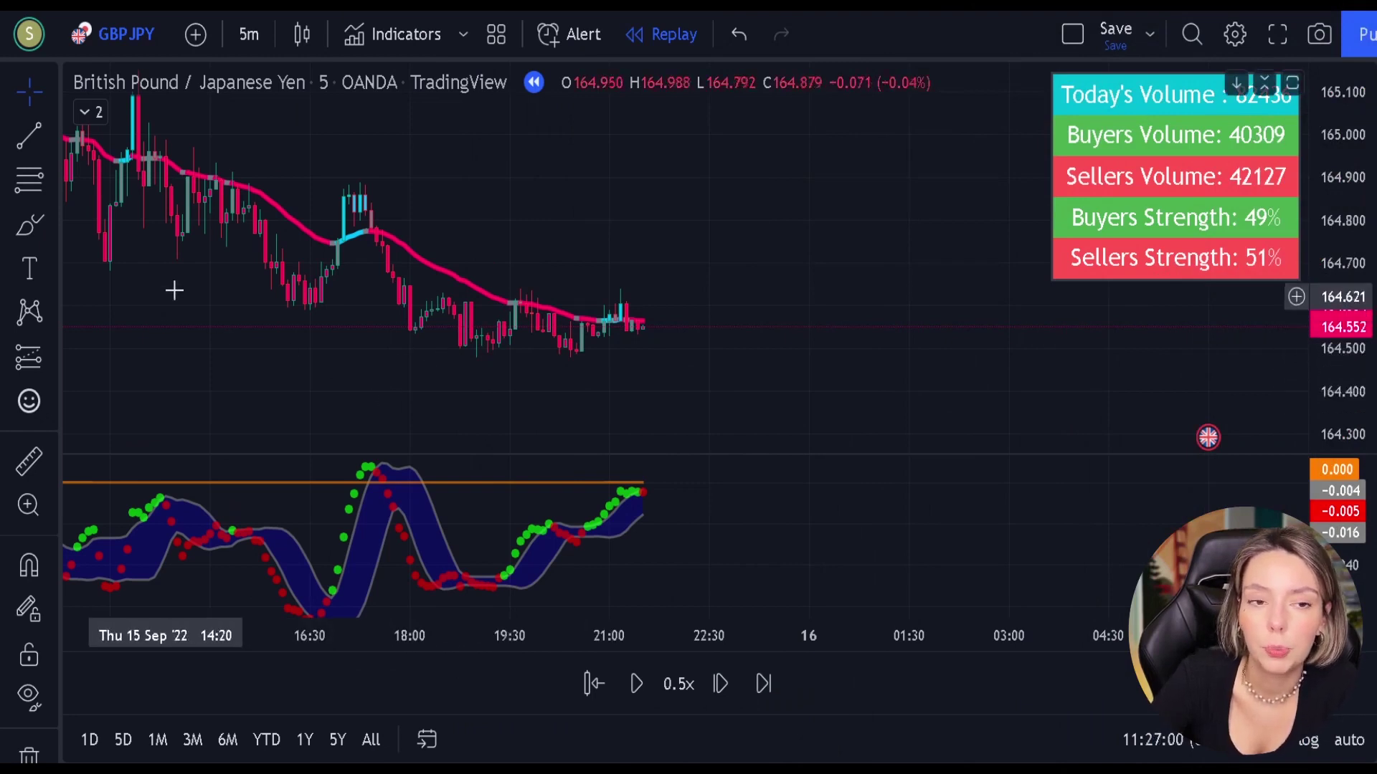
click(42, 224)
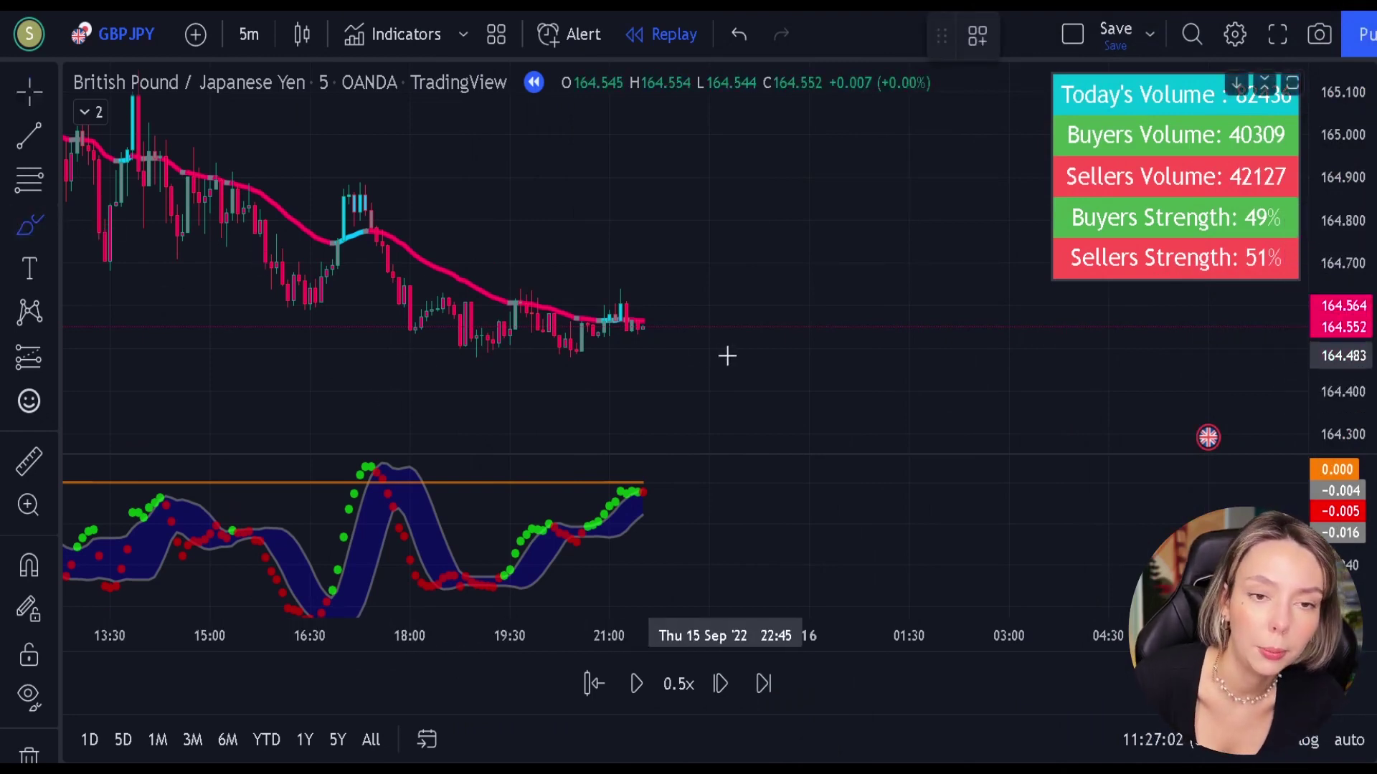
mouse_move(467, 229)
mouse_down()
mouse_move(473, 316)
mouse_move(611, 302)
mouse_move(466, 240)
mouse_up()
key(ctrl)
key(ctrl+z)
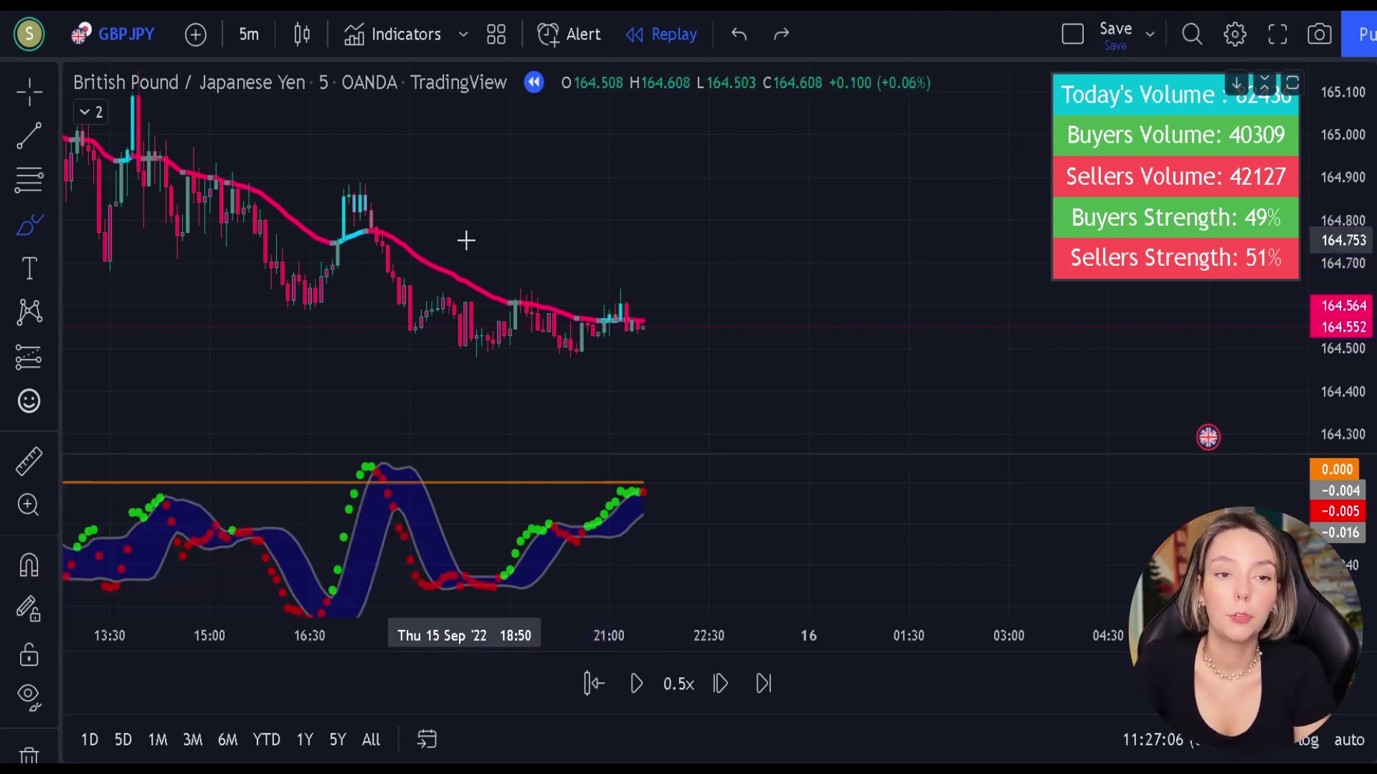
mouse_move(609, 305)
mouse_down()
mouse_move(646, 316)
mouse_move(608, 307)
mouse_up()
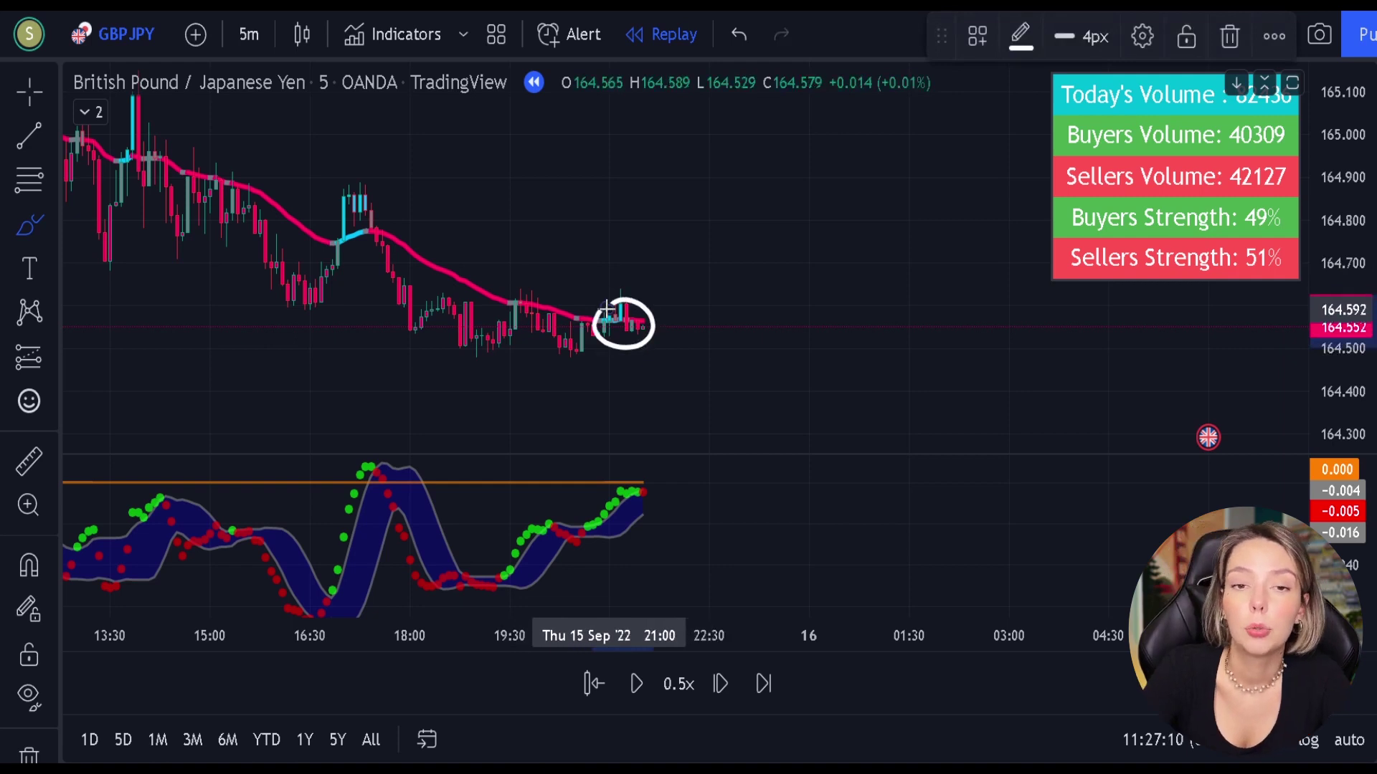
key(ctrl+z)
mouse_move(337, 251)
mouse_down()
mouse_move(355, 231)
mouse_move(326, 238)
mouse_move(342, 264)
mouse_up()
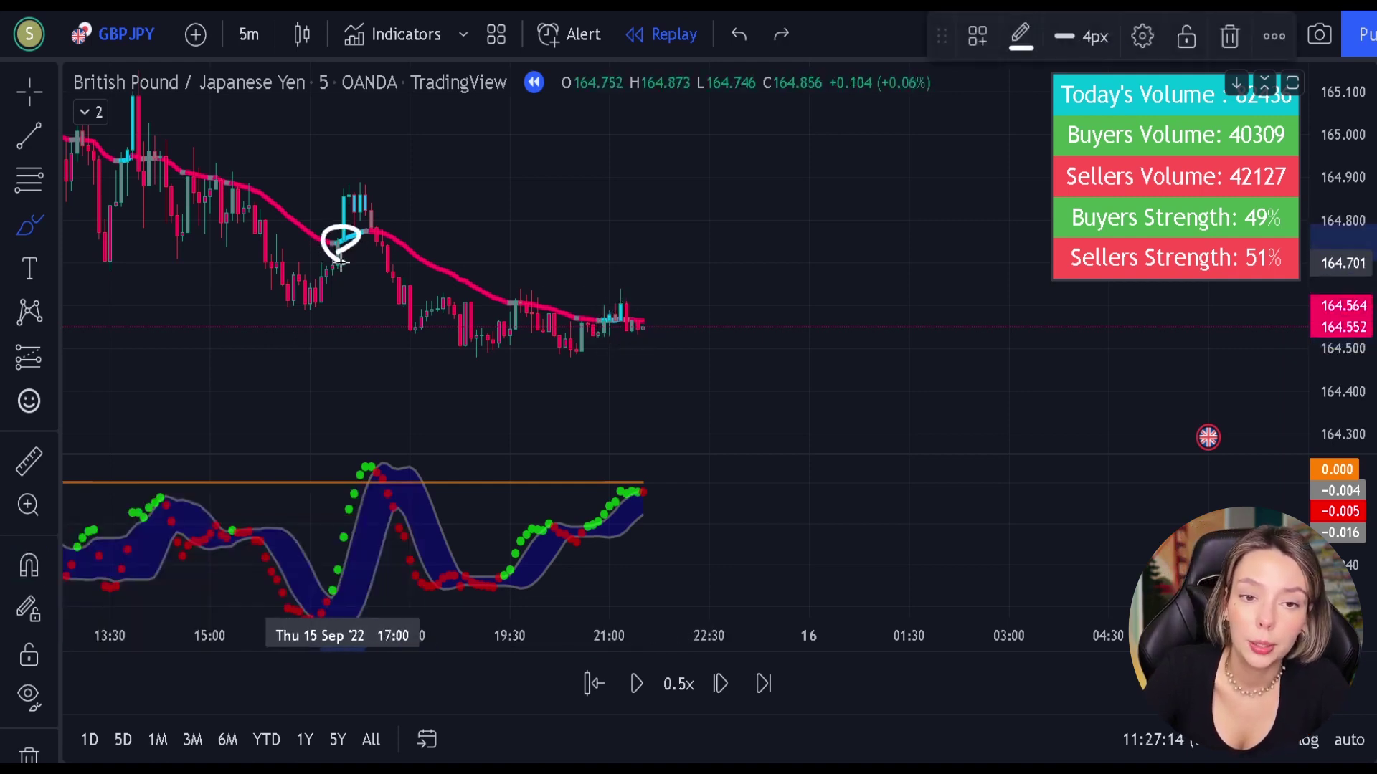
key(ctrl+z)
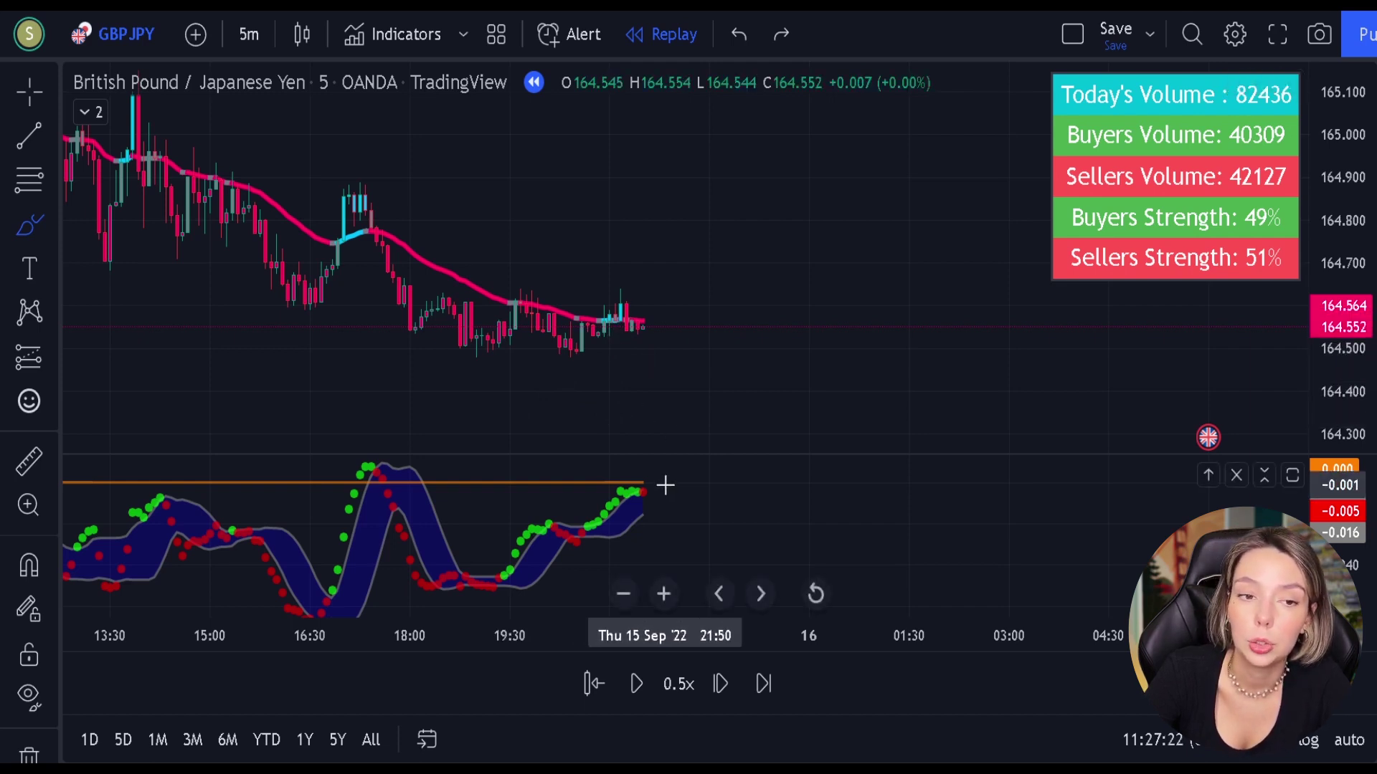
mouse_move(665, 486)
mouse_down()
mouse_move(606, 488)
mouse_move(664, 532)
mouse_up()
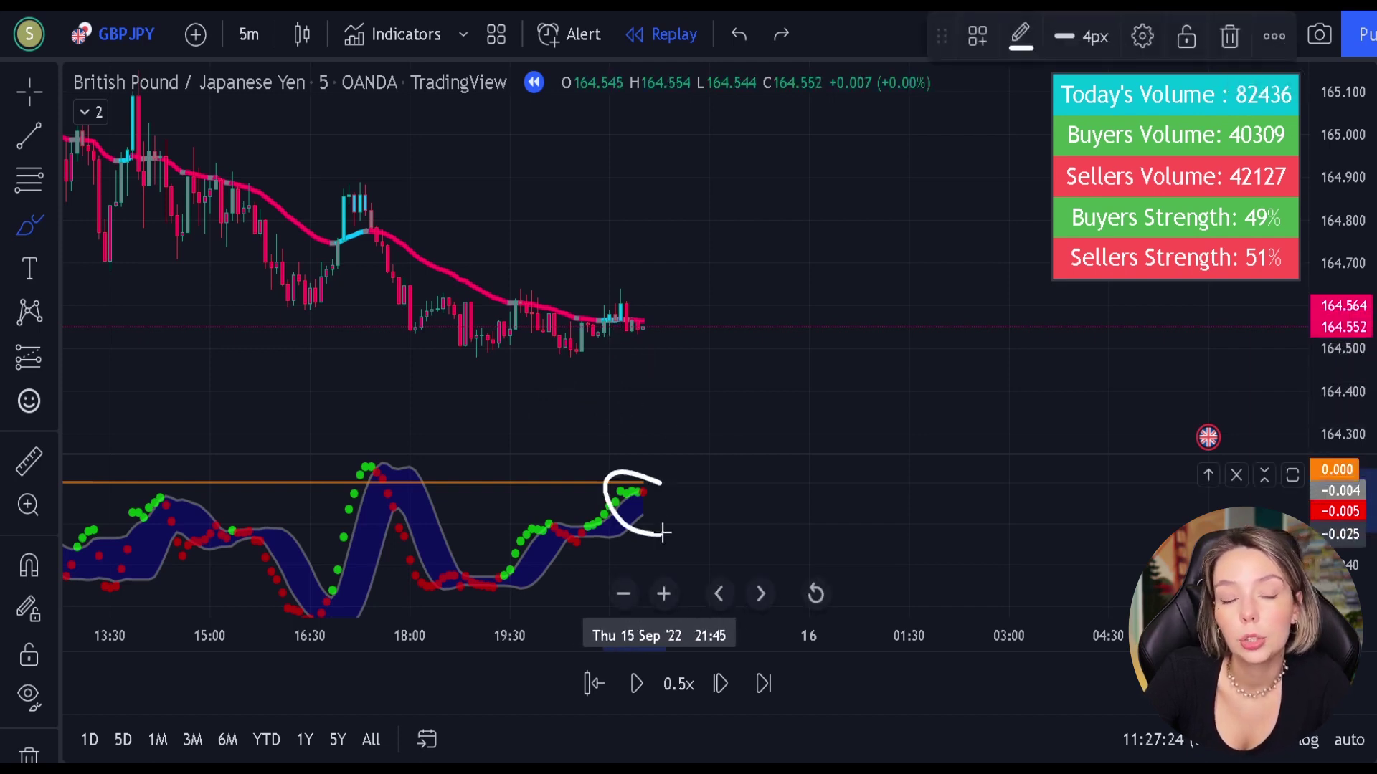
key(ctrl+z)
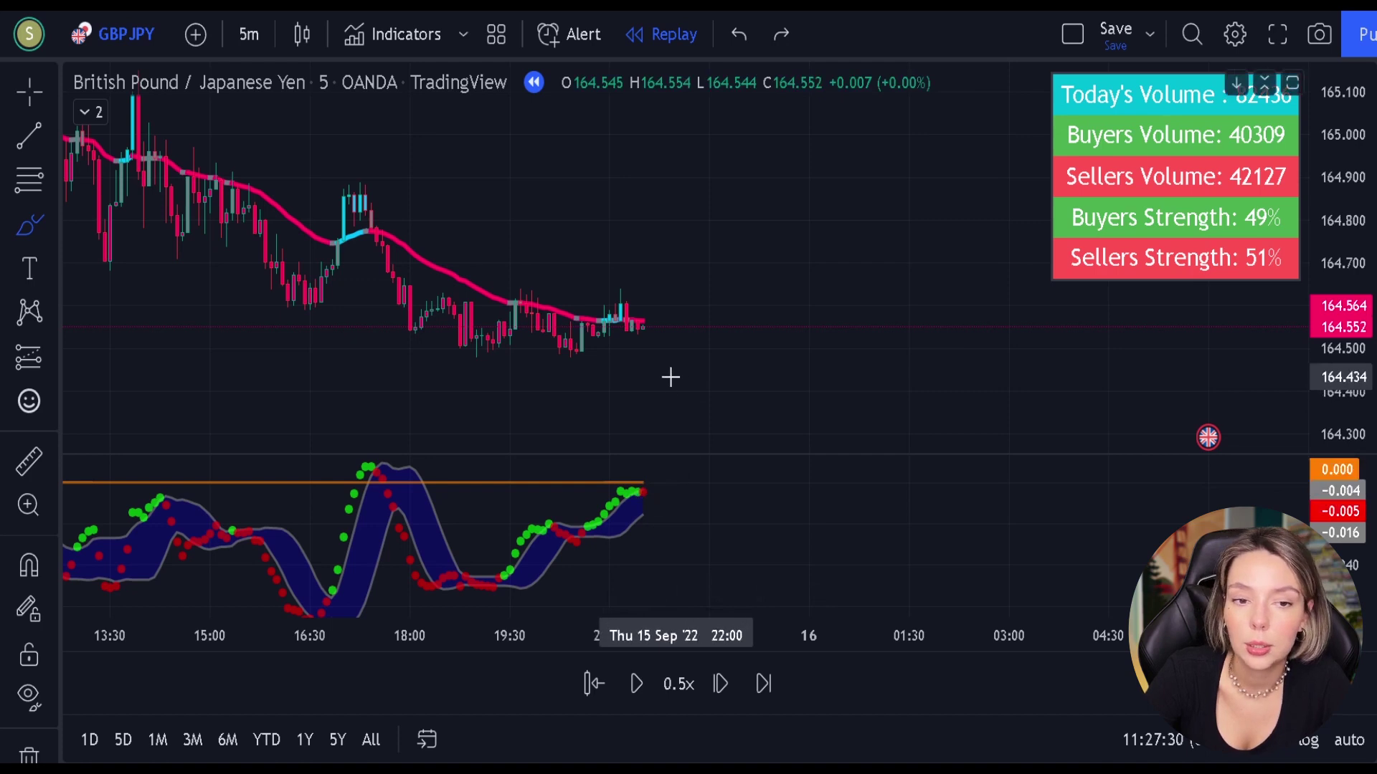
mouse_move(408, 468)
mouse_down()
mouse_move(341, 475)
mouse_move(428, 479)
mouse_move(352, 462)
mouse_move(423, 471)
mouse_up()
key(ctrl+z)
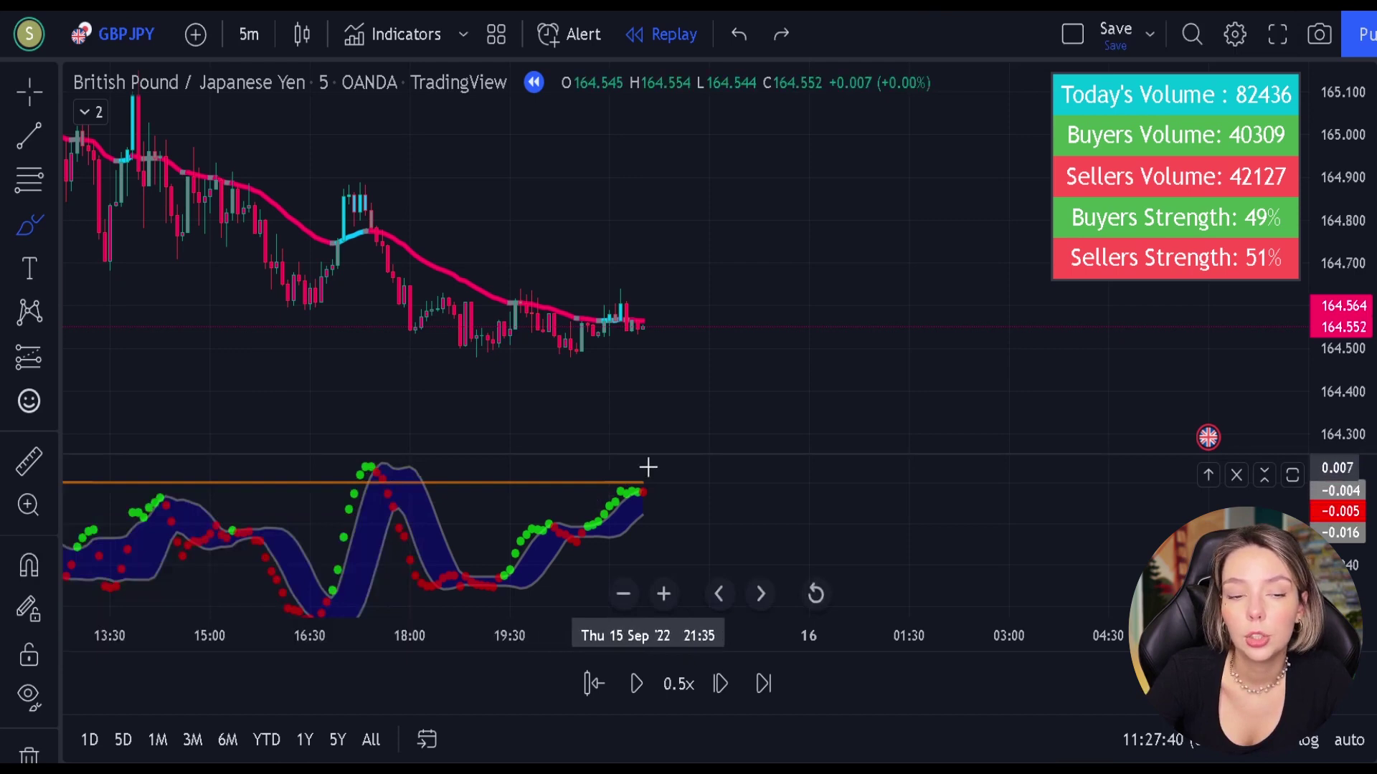
mouse_move(652, 469)
mouse_down()
mouse_move(670, 492)
mouse_move(706, 452)
mouse_up()
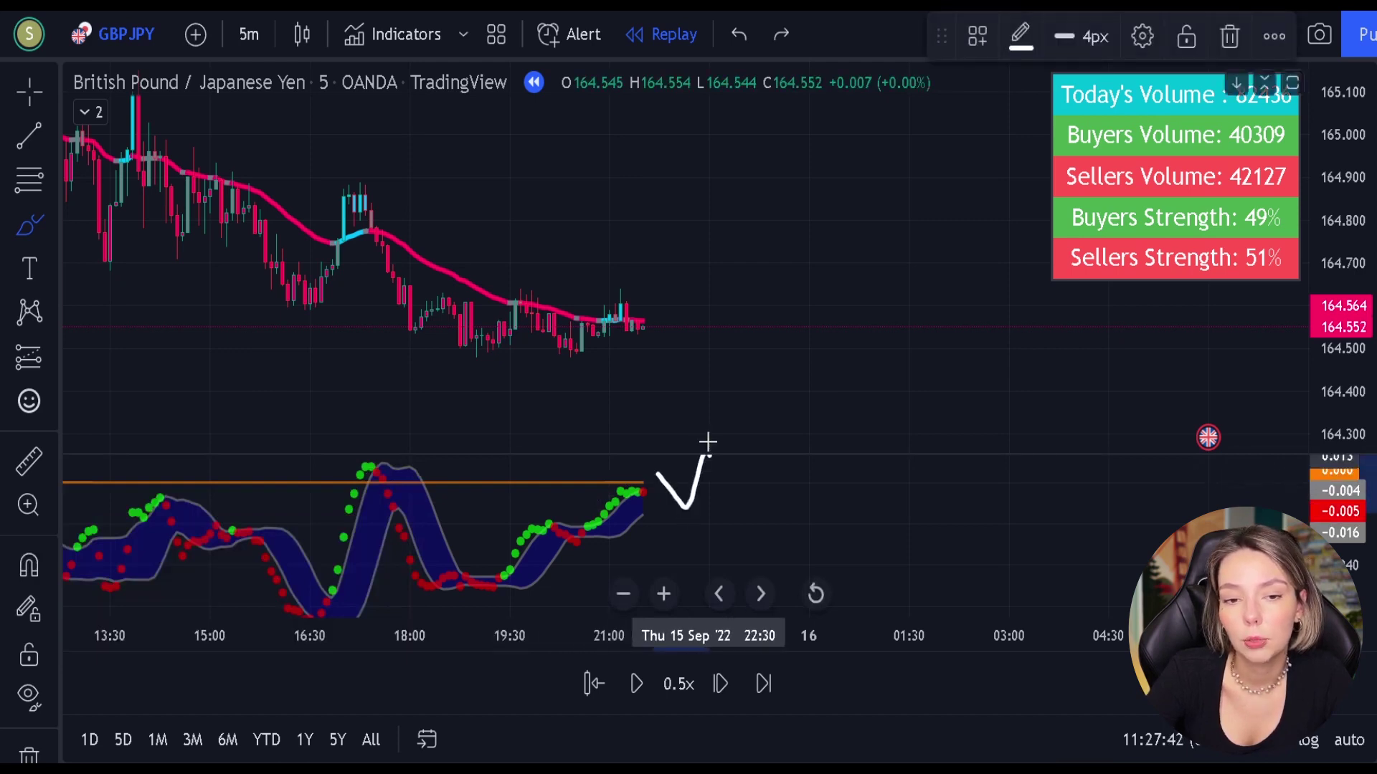
key(ctrl+z)
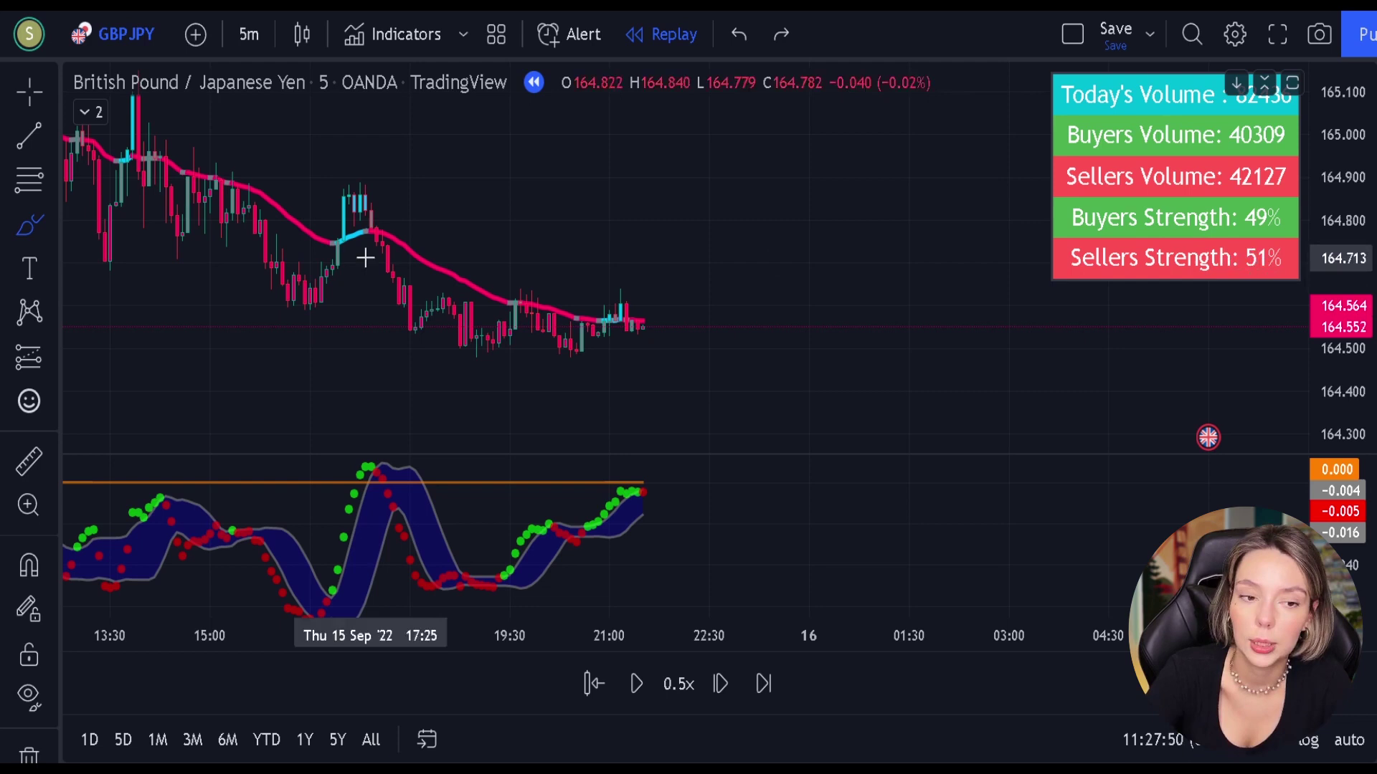
Step: Place a short position at the latest candle with a 1.5 R/R target, widened right
click(37, 368)
click(107, 354)
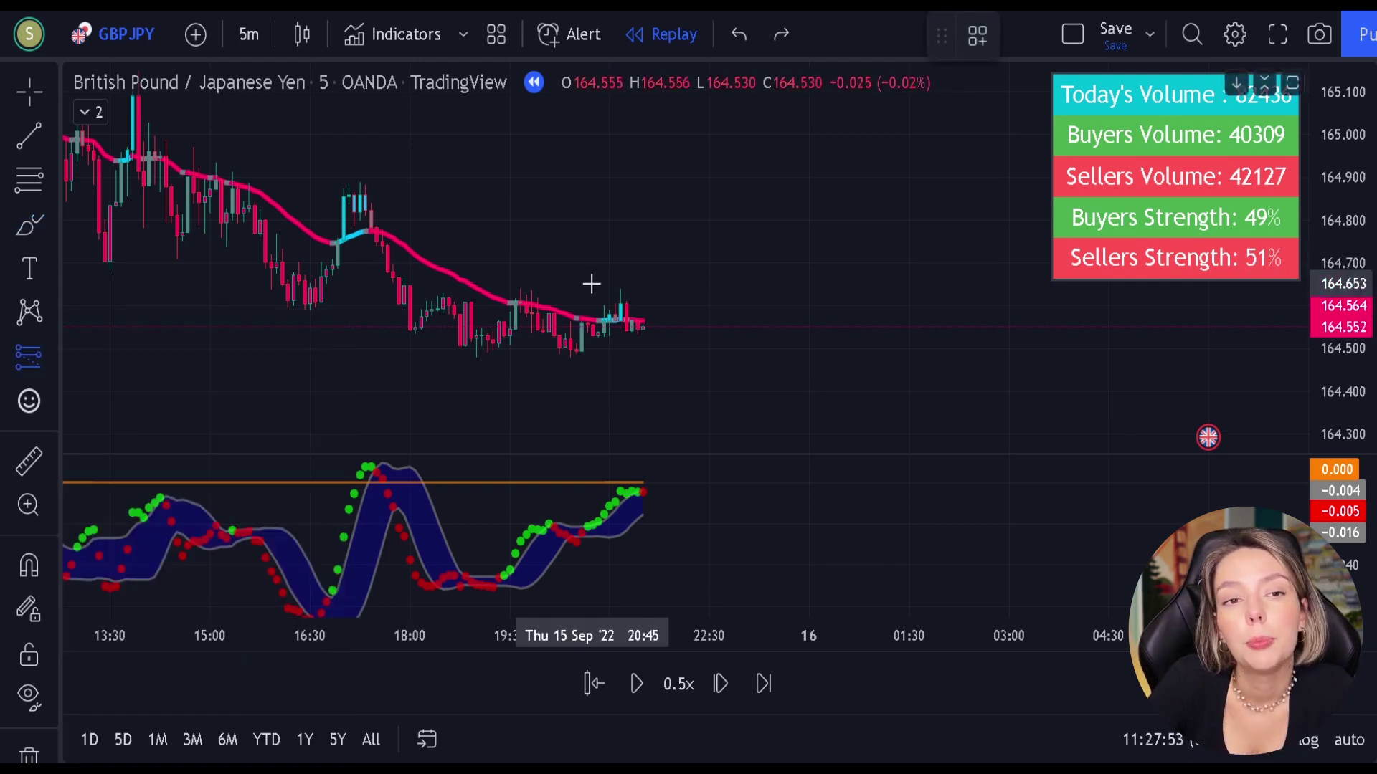
click(641, 325)
drag(641, 387, 641, 405)
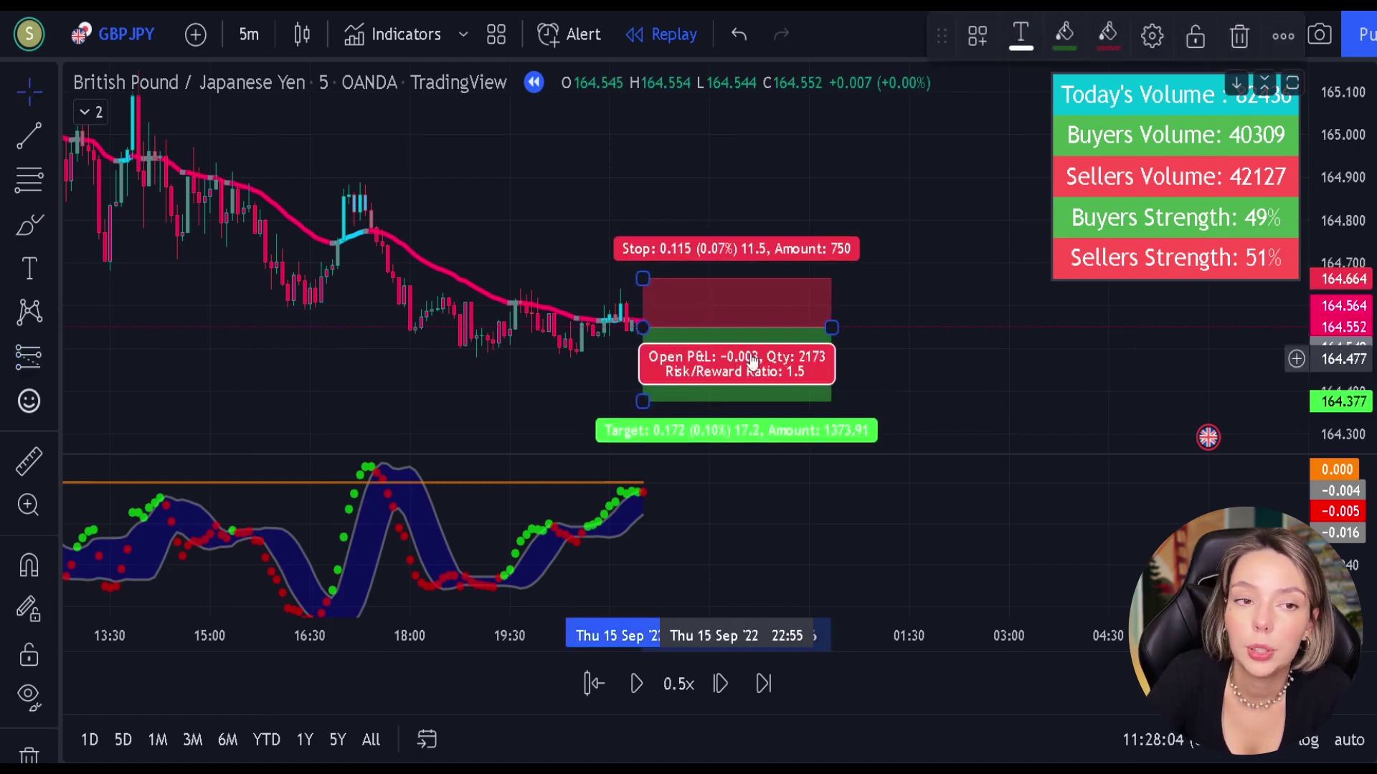
drag(831, 327, 1161, 327)
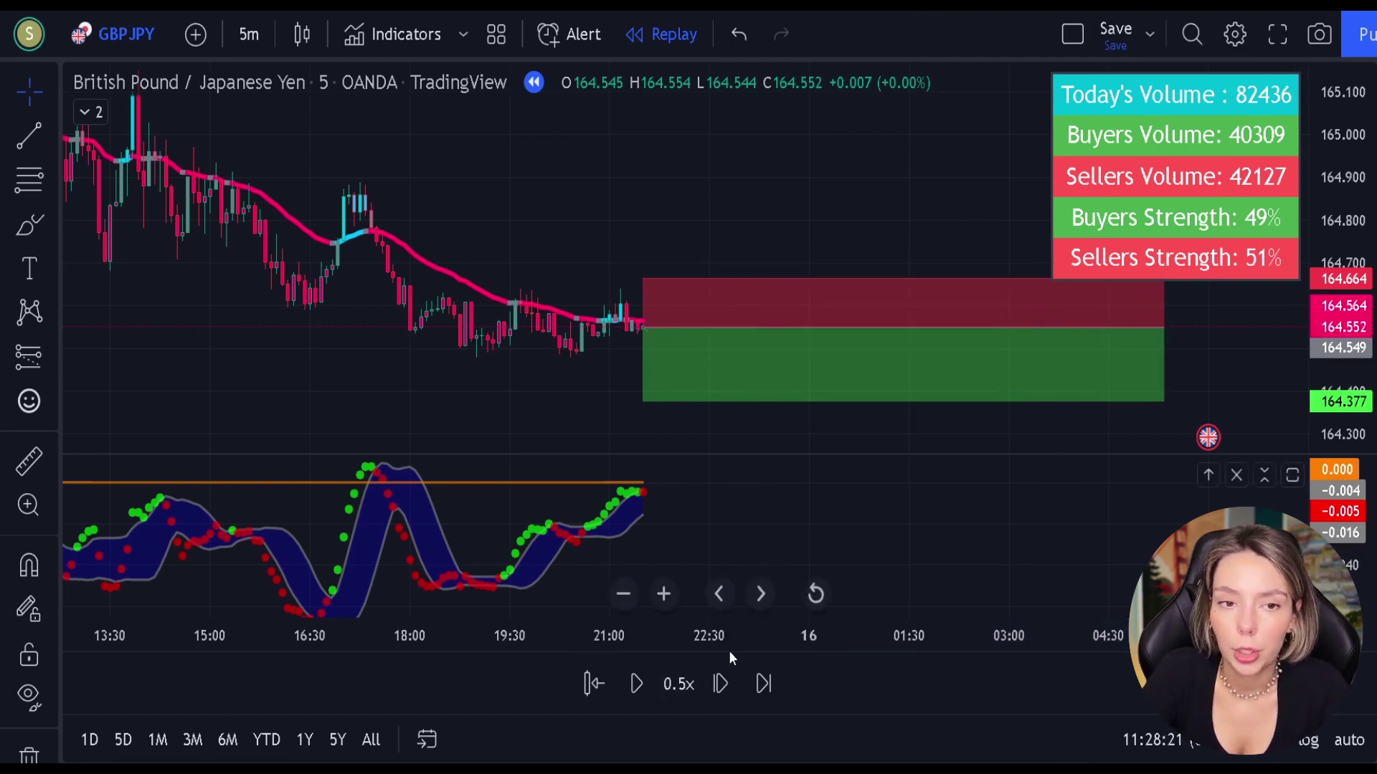
click(683, 694)
Step: Replay at 3x until the short's target is hit, then shorten the position box
click(802, 475)
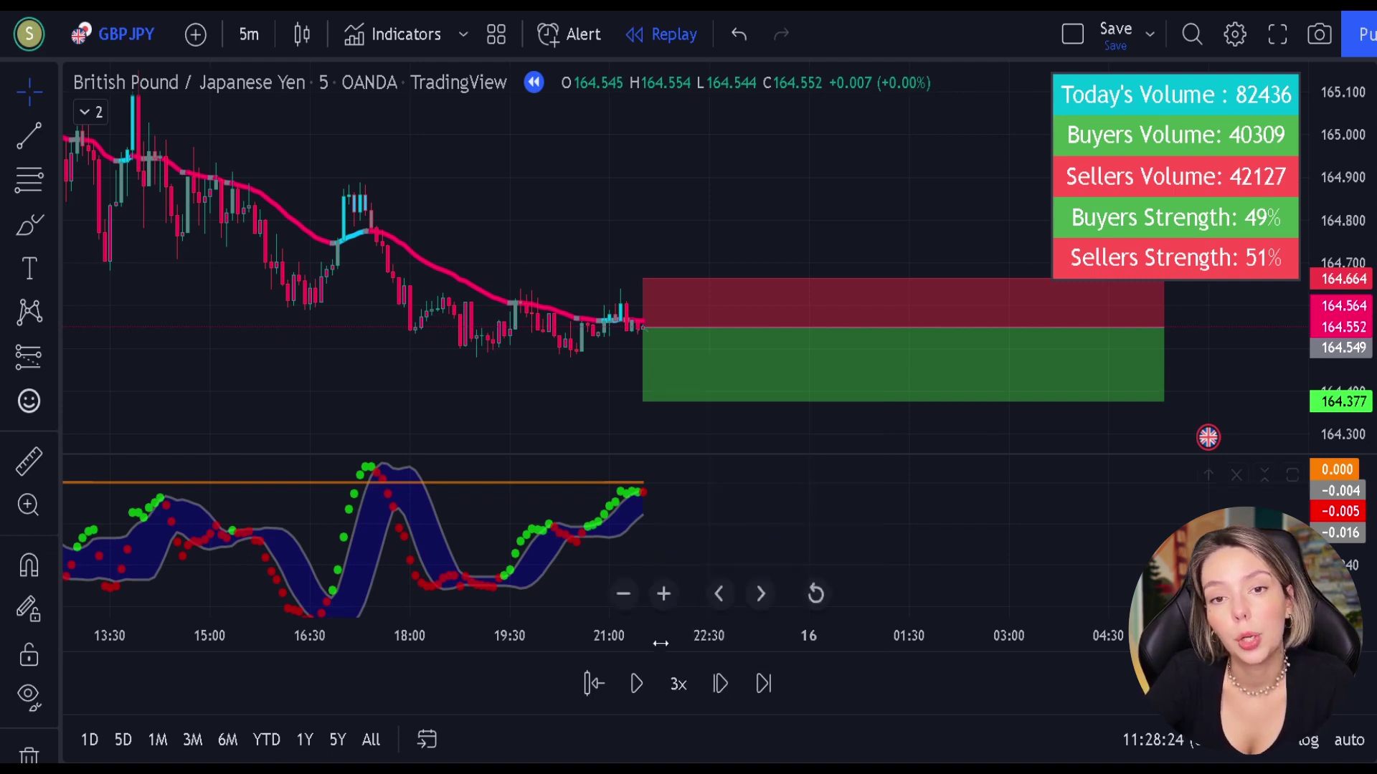
click(640, 691)
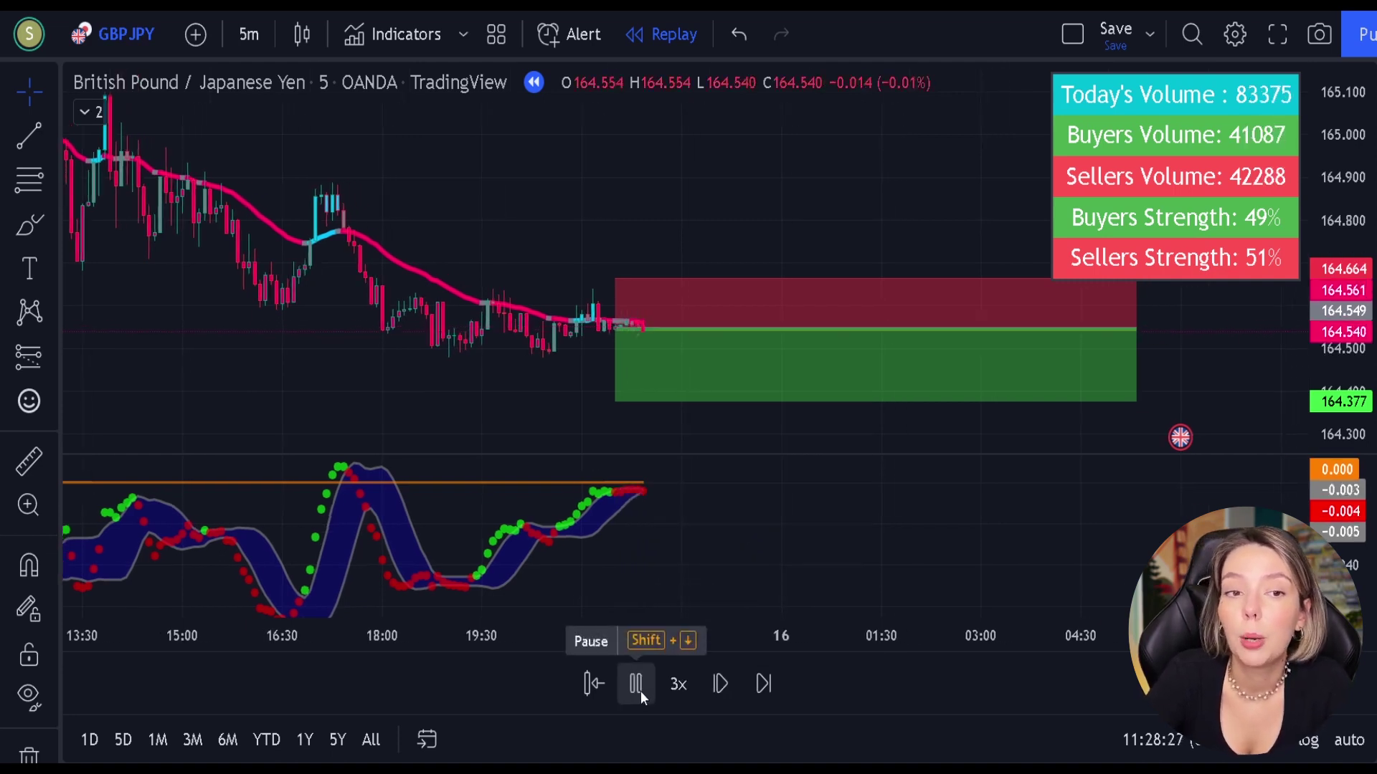
click(637, 684)
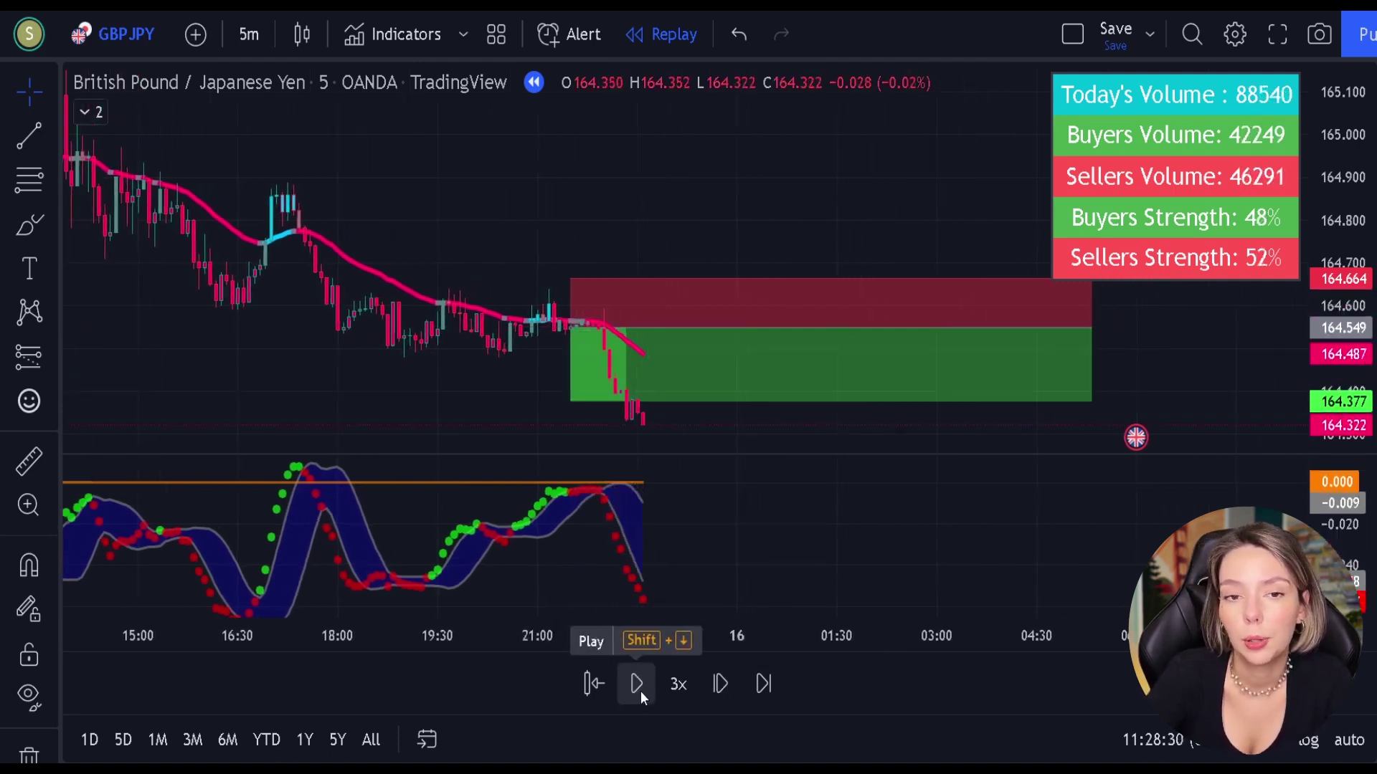
drag(1092, 328, 630, 372)
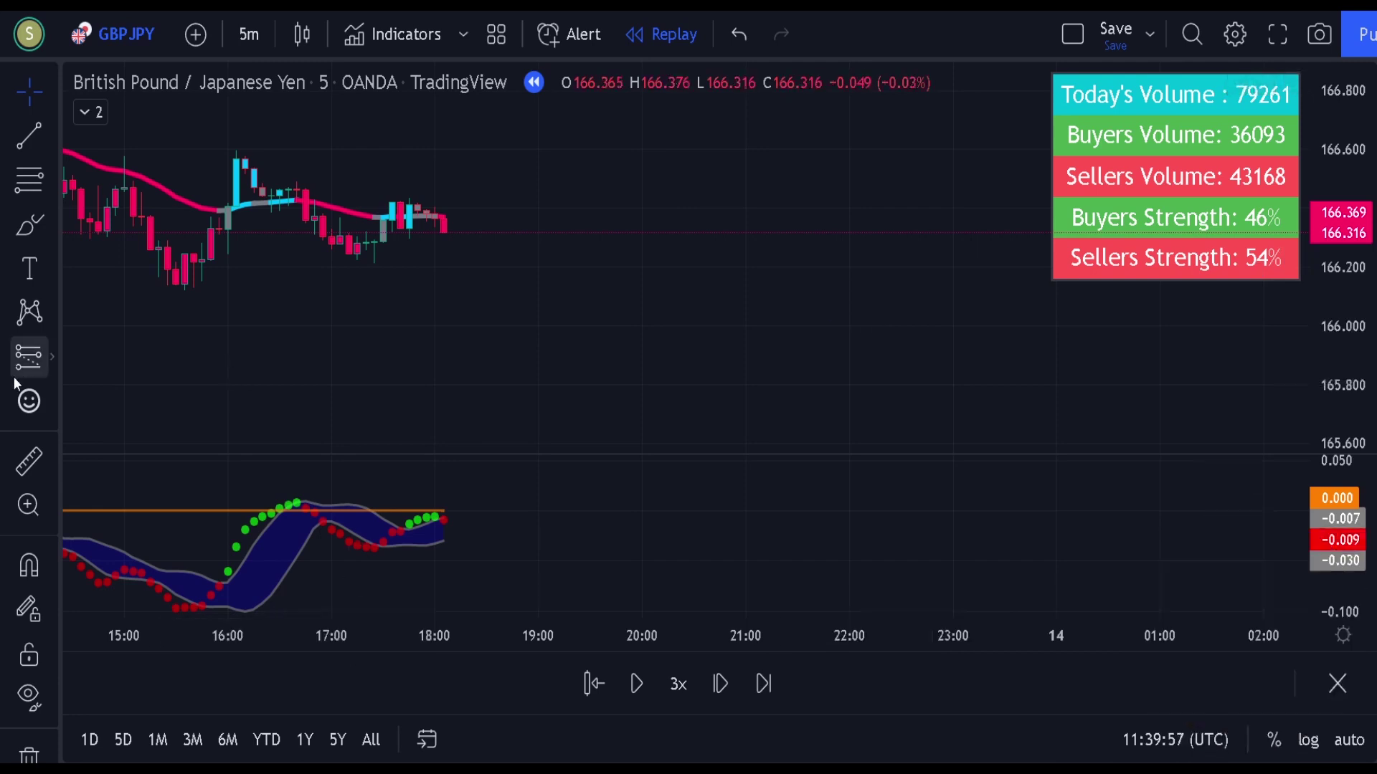
Step: Place a short position with stop 0.117 and 1.5 R/R target, widened to about 22:00
click(51, 357)
click(129, 384)
click(444, 230)
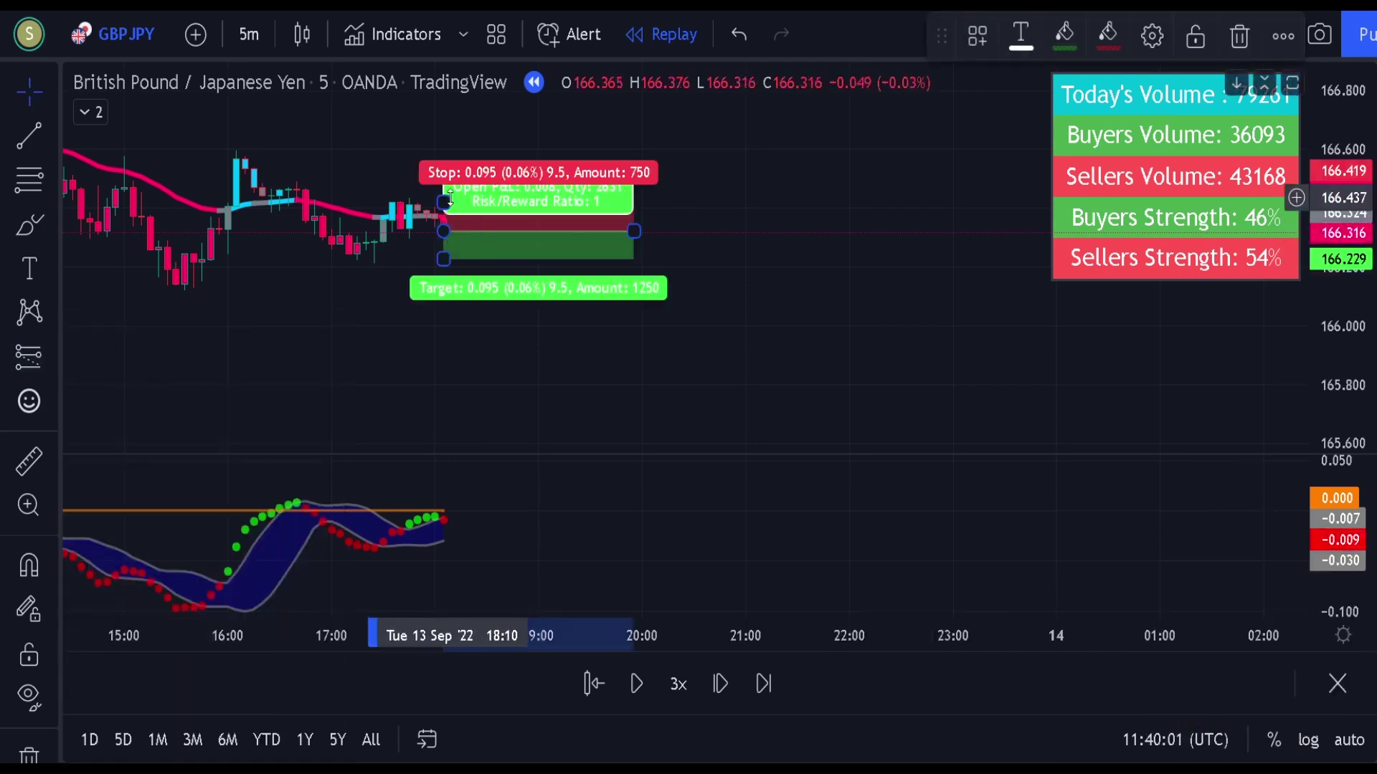
drag(447, 193, 446, 186)
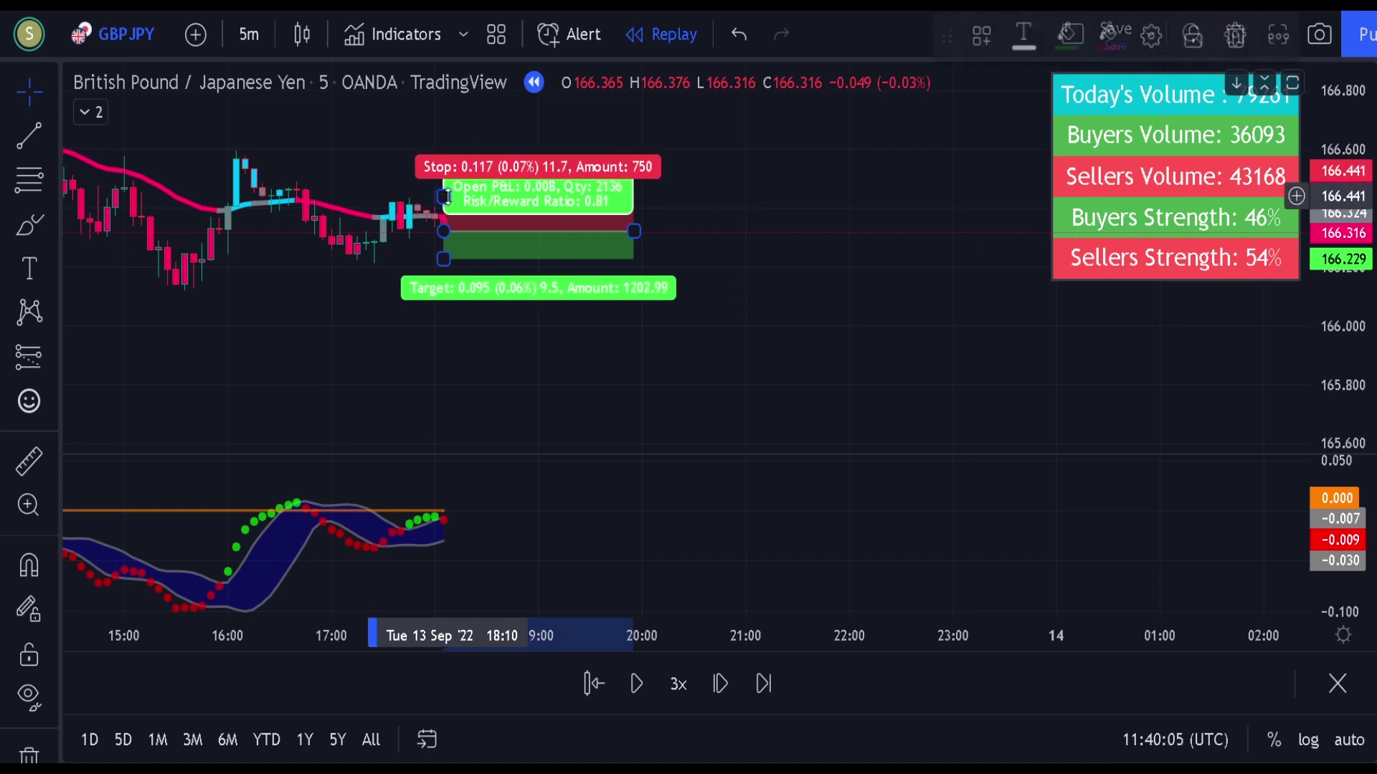
drag(444, 257, 444, 282)
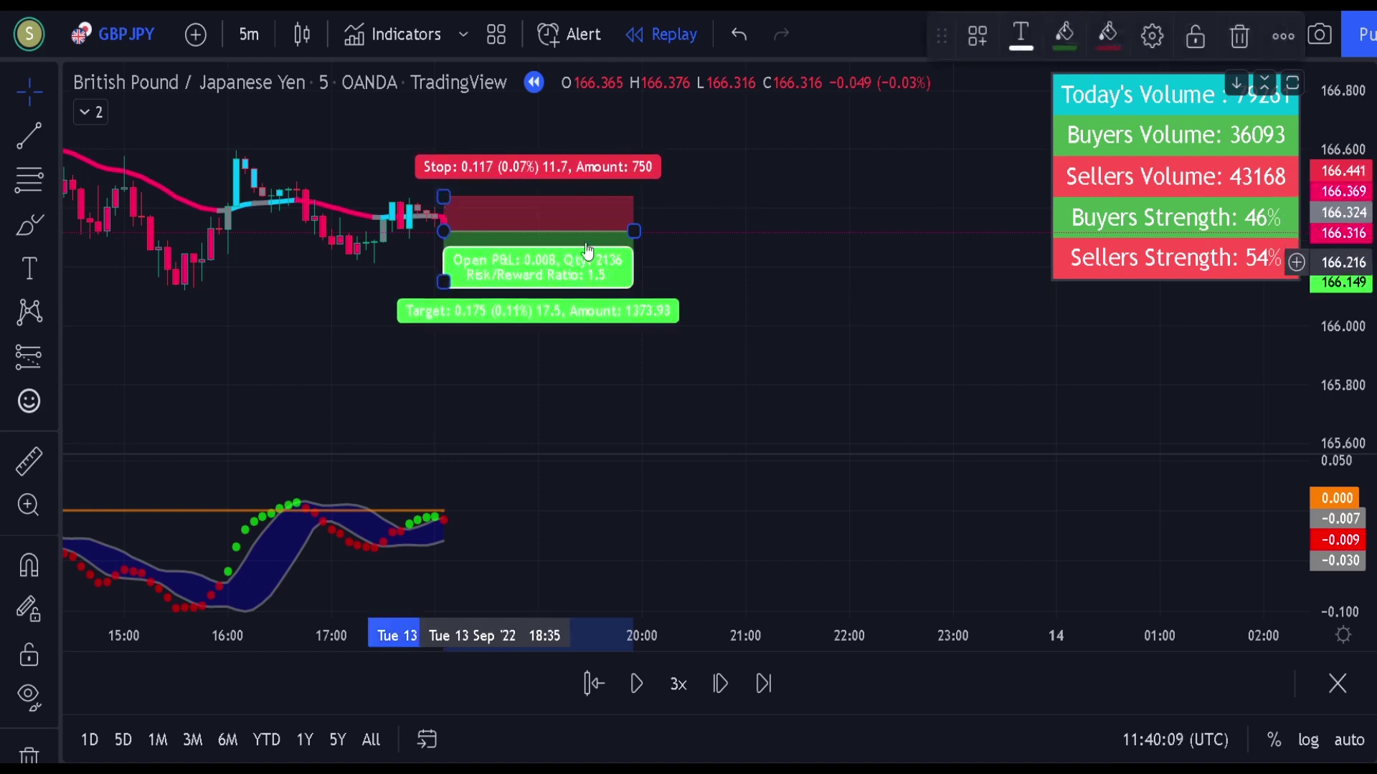
drag(635, 230, 934, 230)
click(863, 354)
Step: Replay at 10x until the trade closes, then shorten the box to about 18:35
click(678, 684)
click(750, 443)
click(646, 692)
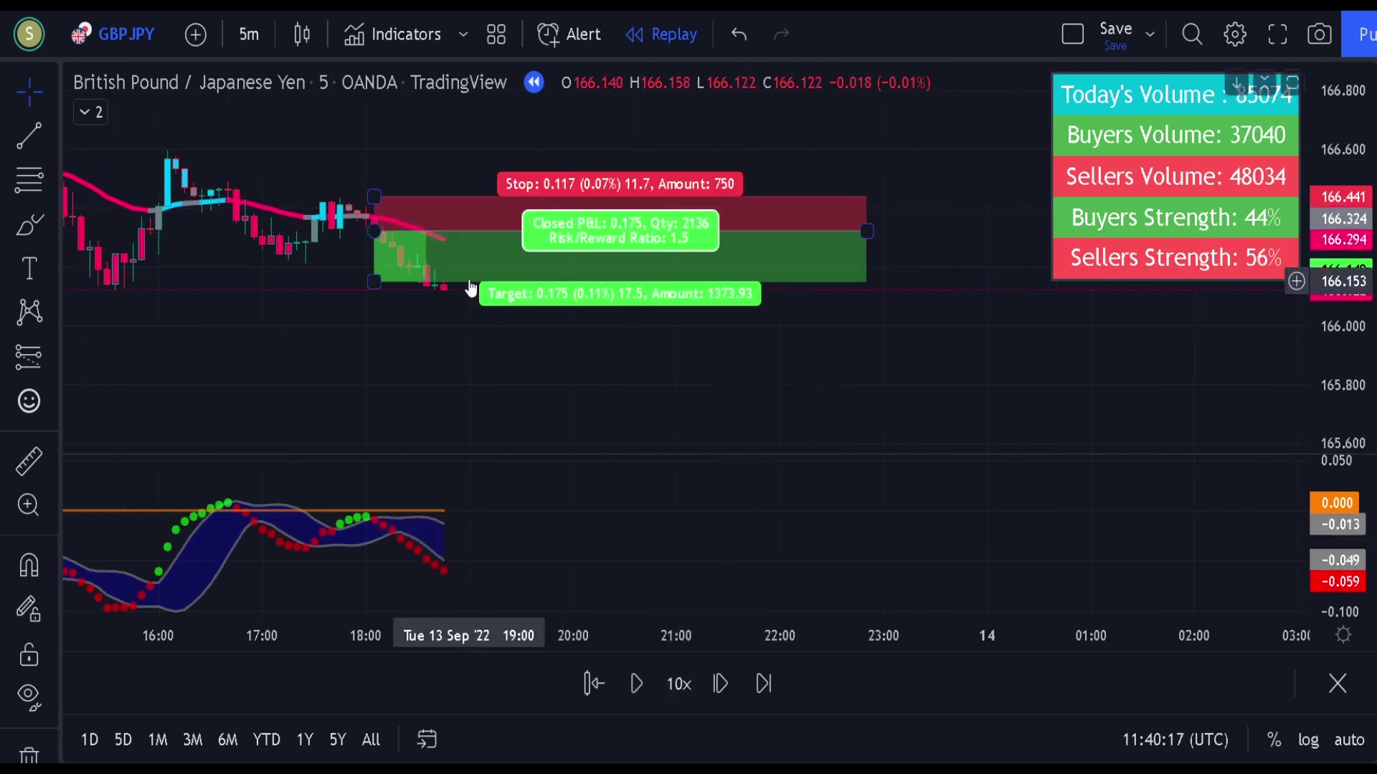
drag(865, 231, 428, 231)
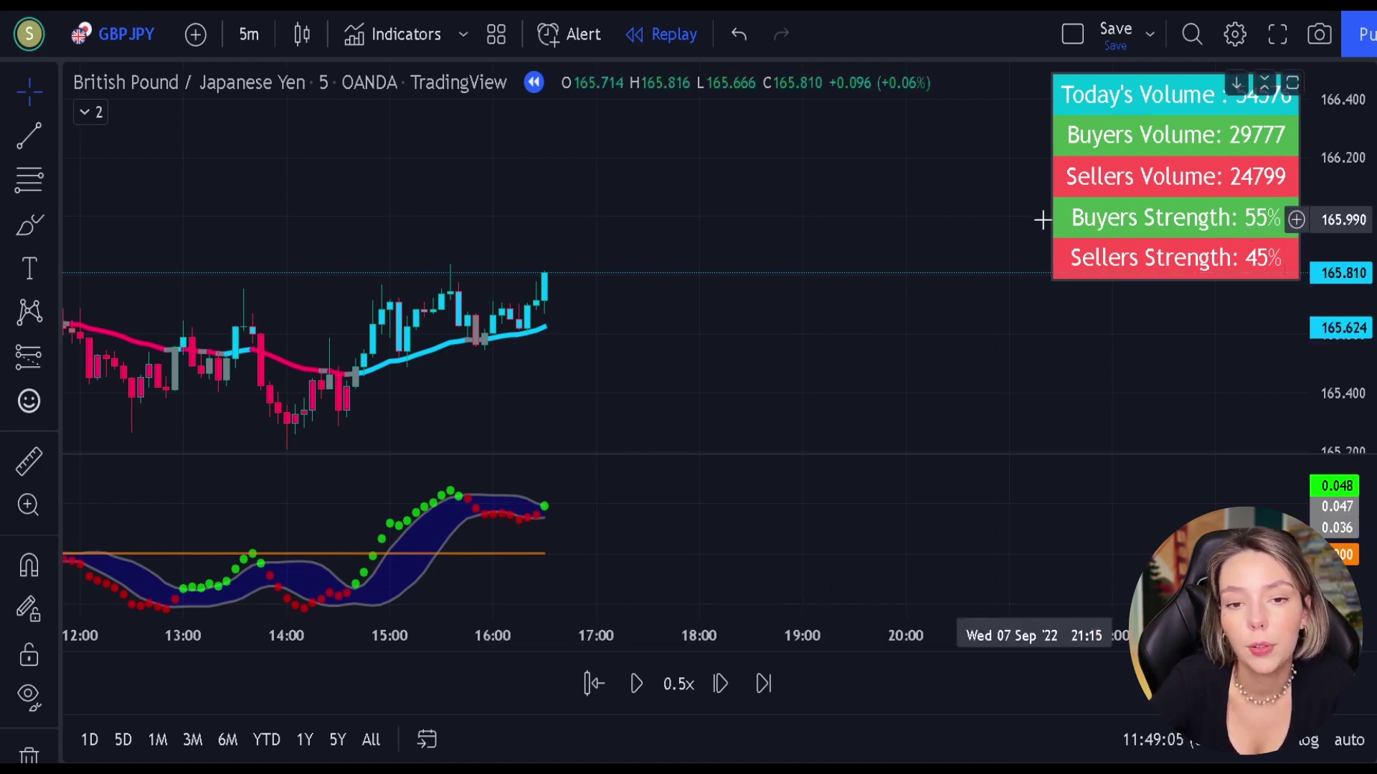
Step: Place a long position with stop 0.230 and target 0.346, widened to the price scale
click(36, 360)
click(102, 354)
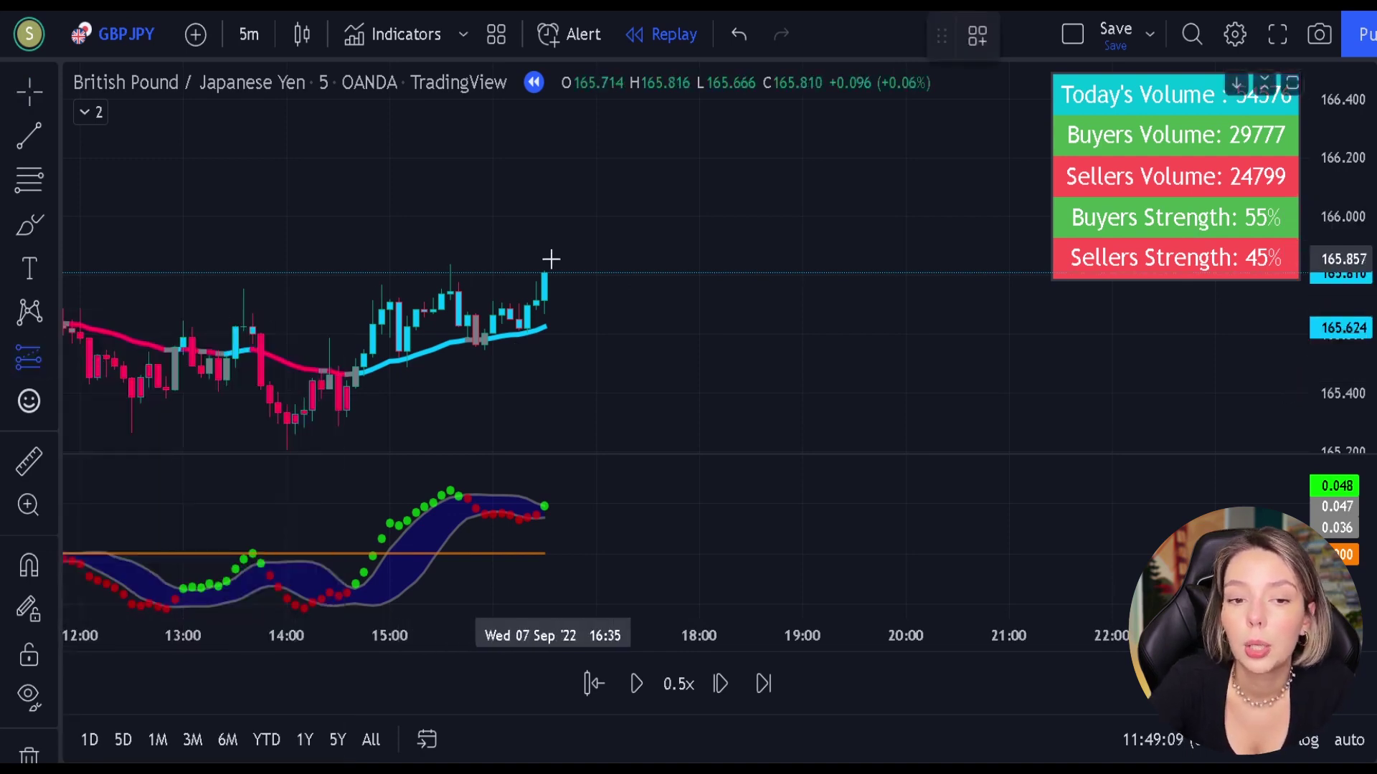
click(545, 271)
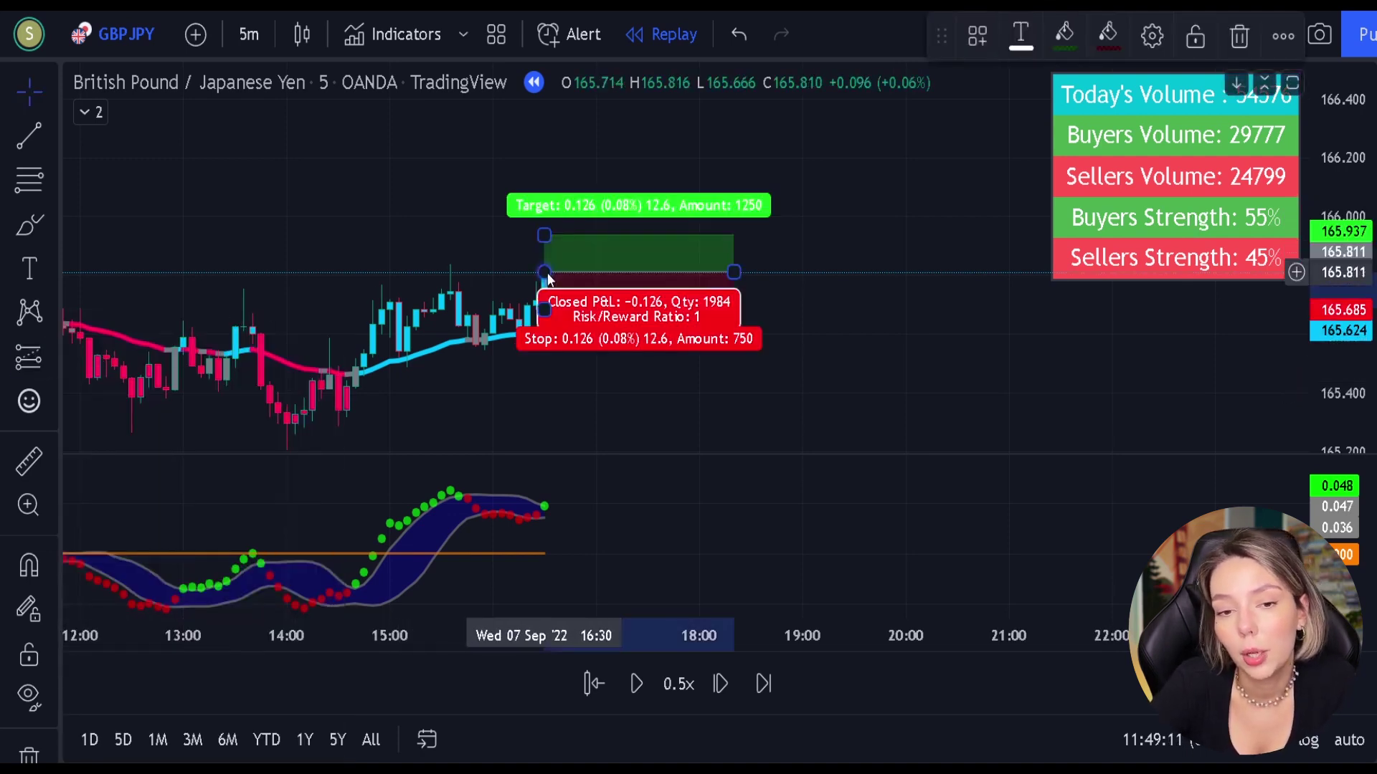
drag(544, 310, 575, 339)
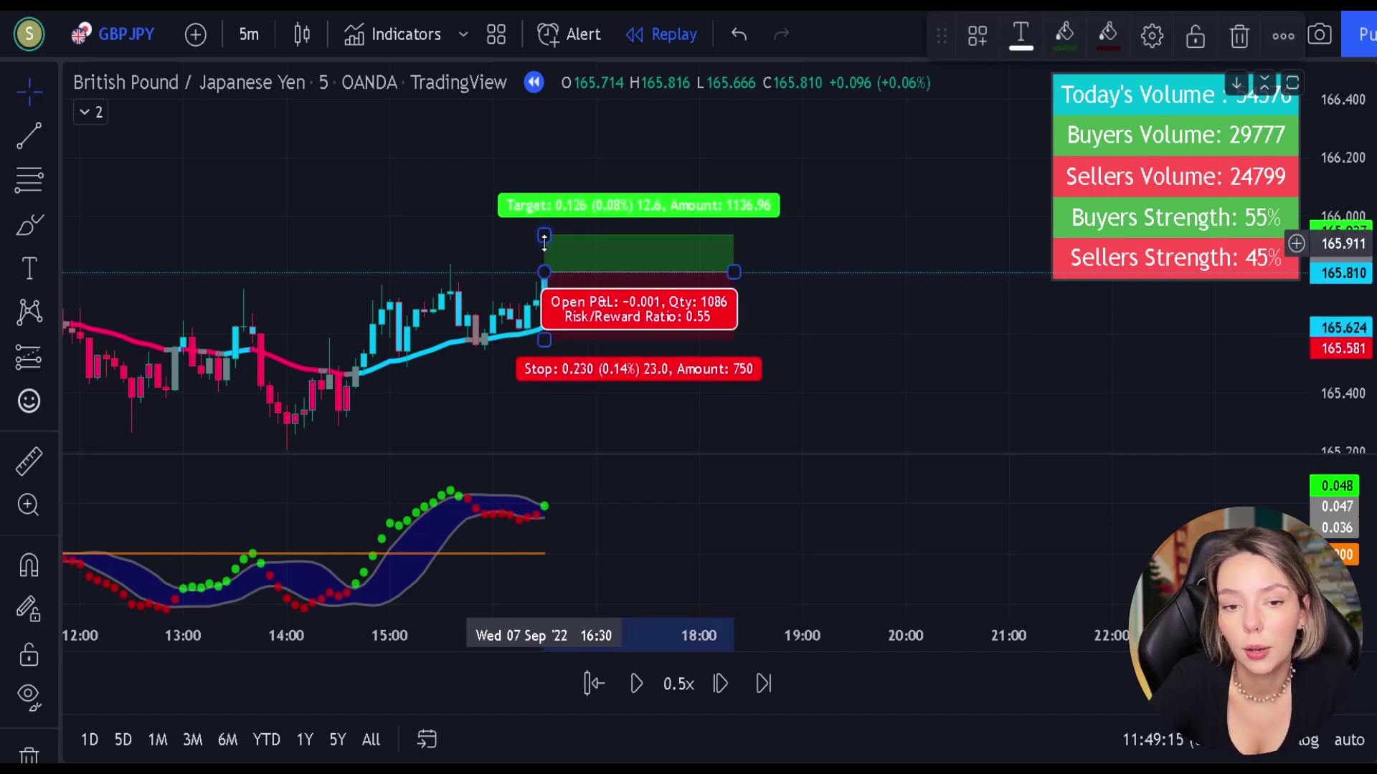
drag(544, 235, 544, 170)
drag(734, 272, 1305, 272)
Step: Replay at 10x until the long trade closes in profit, then pan back to view it
click(700, 682)
click(720, 448)
click(637, 691)
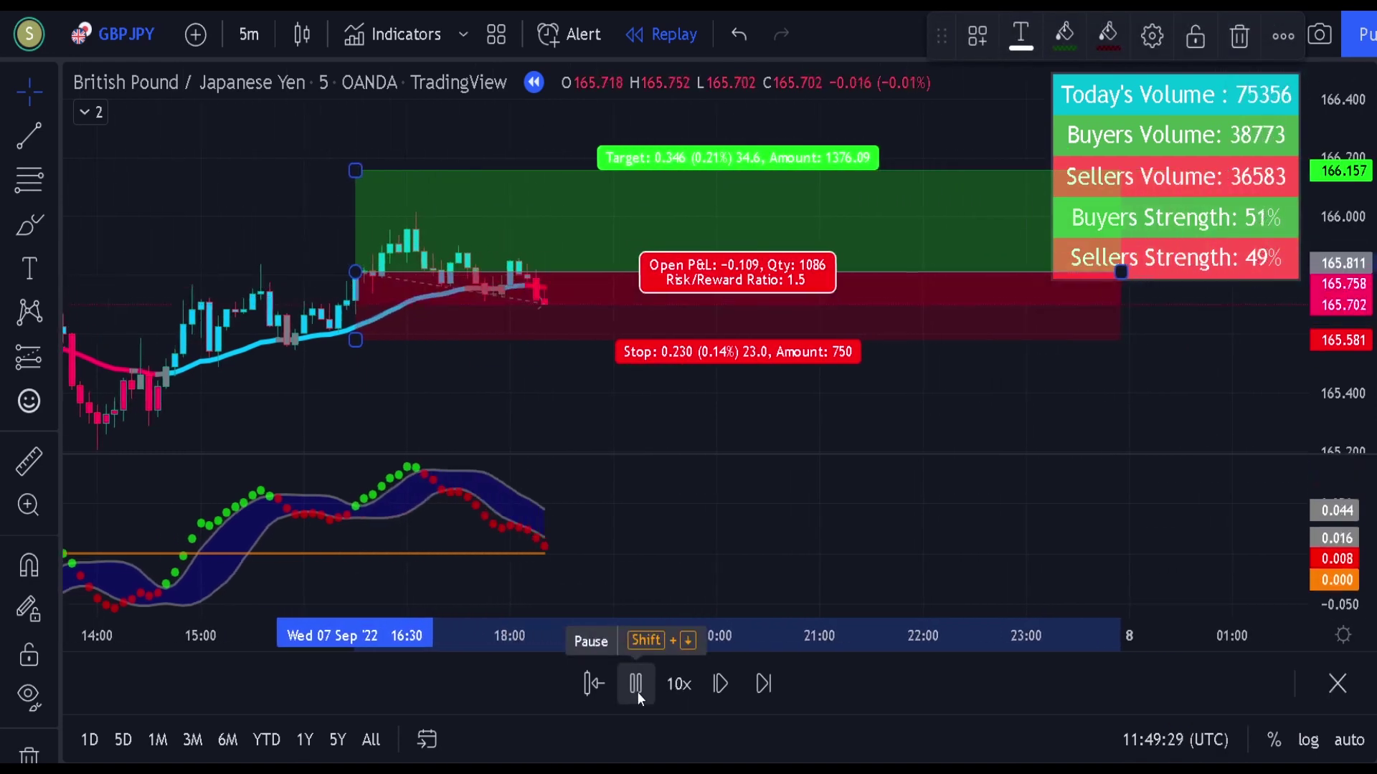
click(645, 391)
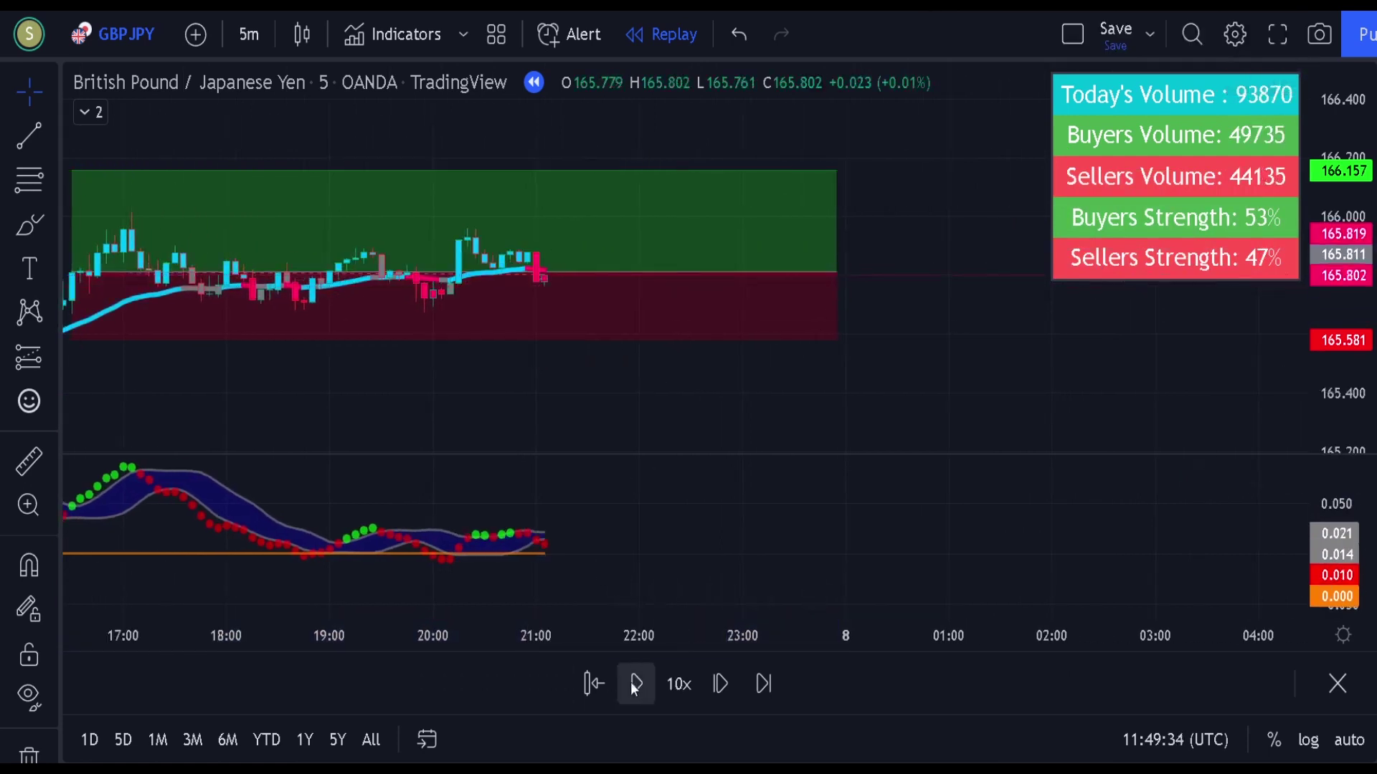
click(637, 685)
click(637, 685)
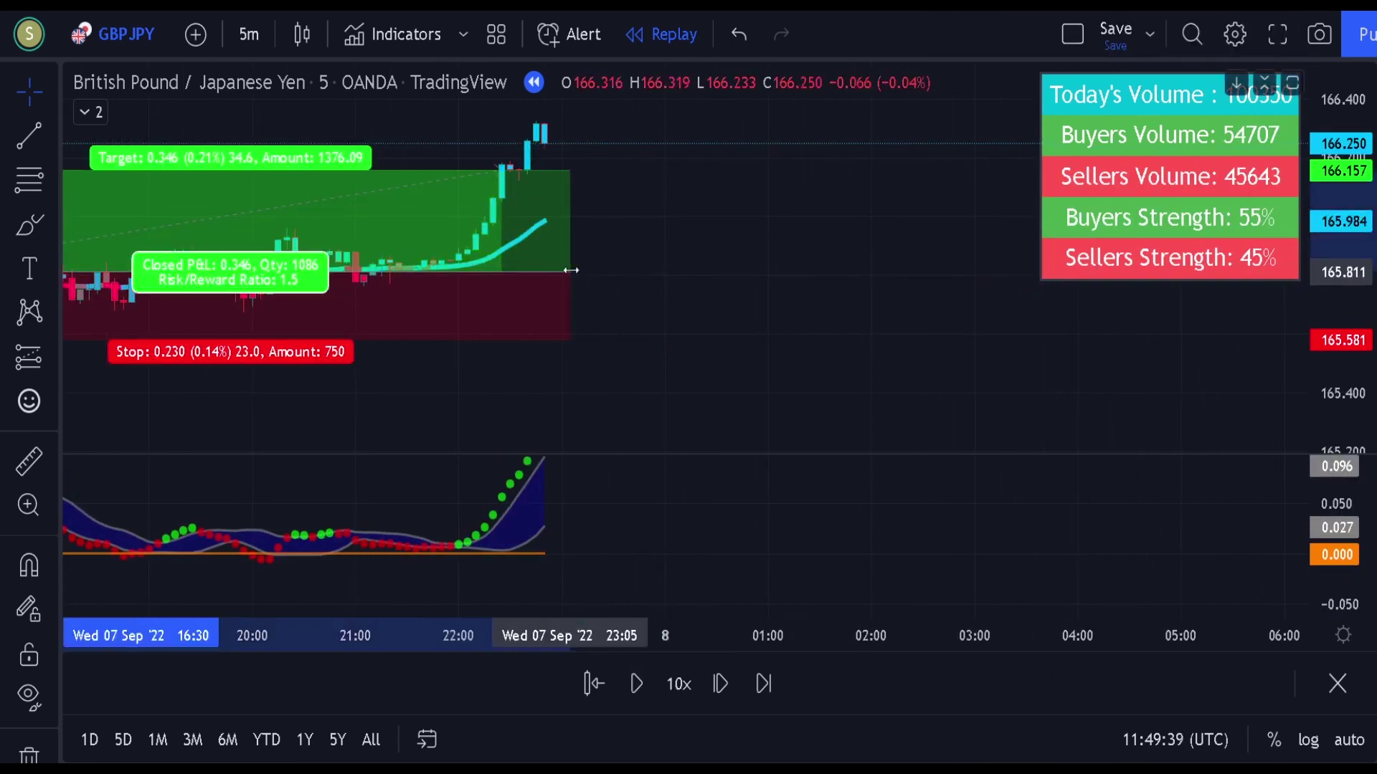
drag(571, 264, 940, 265)
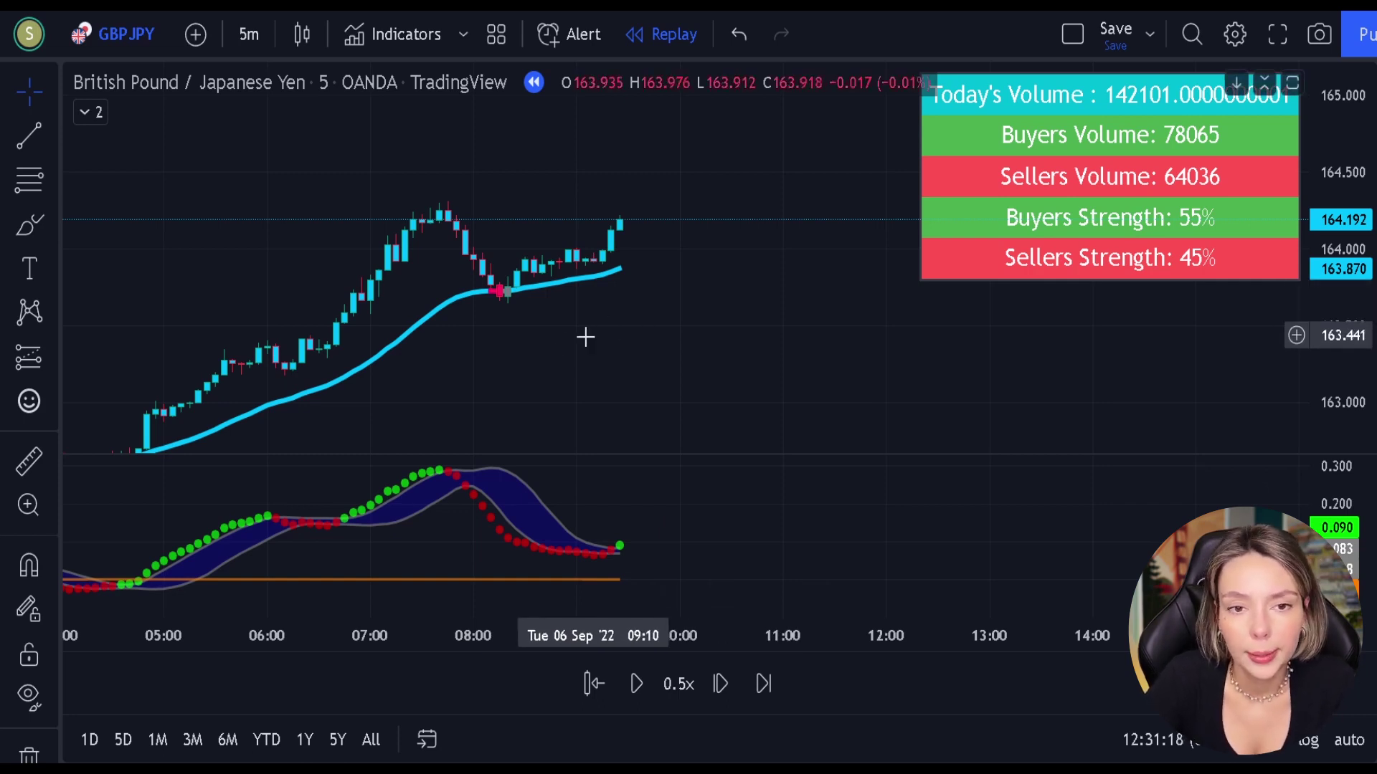
Step: Place a long position at the last candle with target 0.855, extended to 17:10
drag(492, 356, 600, 344)
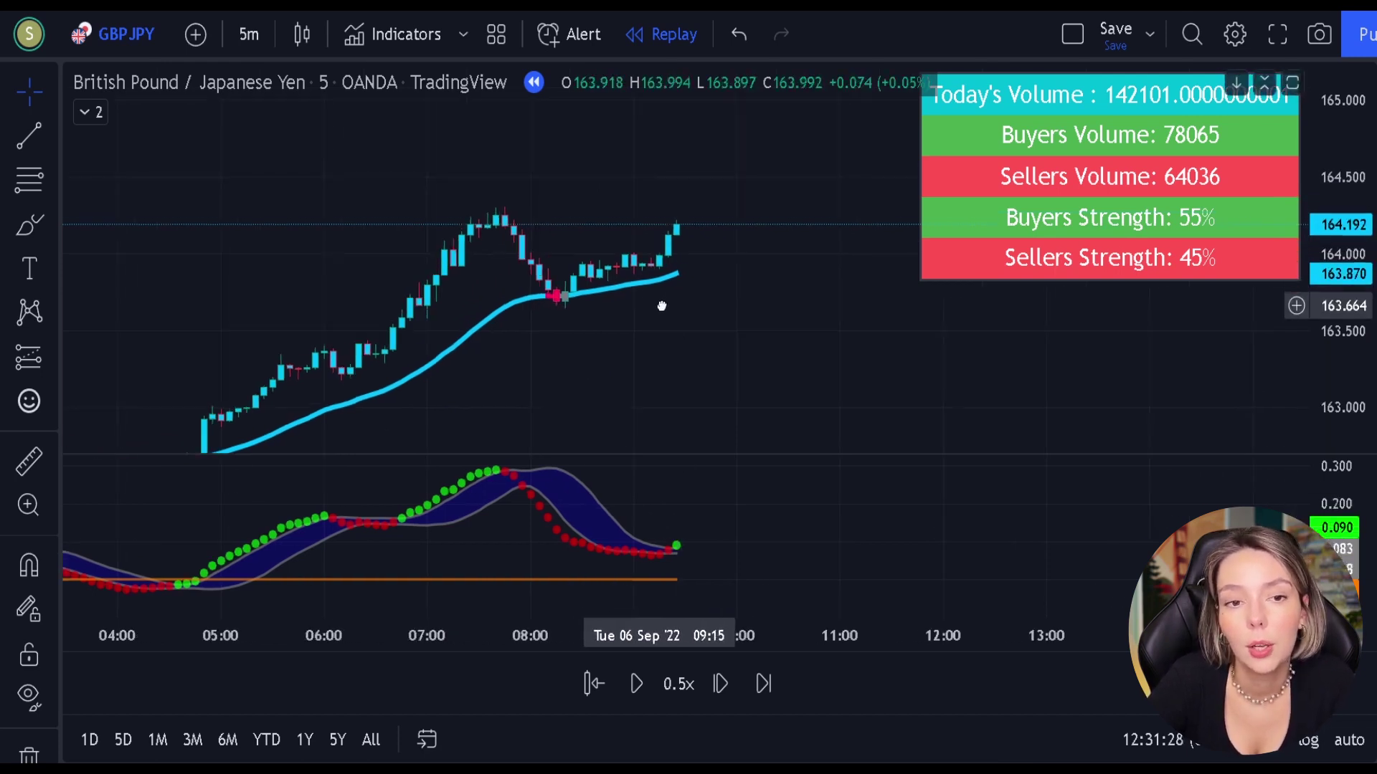
drag(719, 280, 681, 292)
click(27, 358)
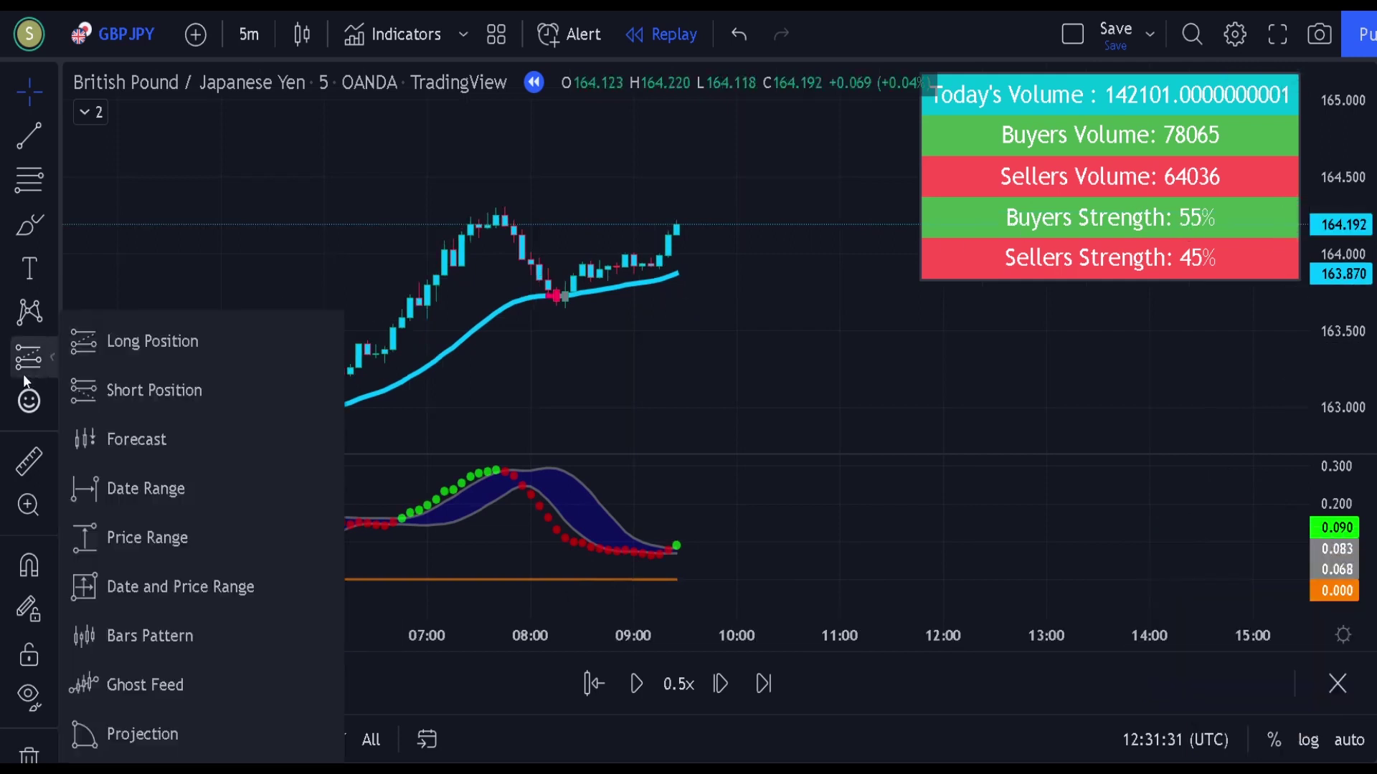
click(144, 342)
mouse_move(675, 228)
mouse_down()
mouse_move(677, 138)
mouse_move(461, 311)
mouse_move(440, 289)
mouse_up()
drag(500, 231, 500, 207)
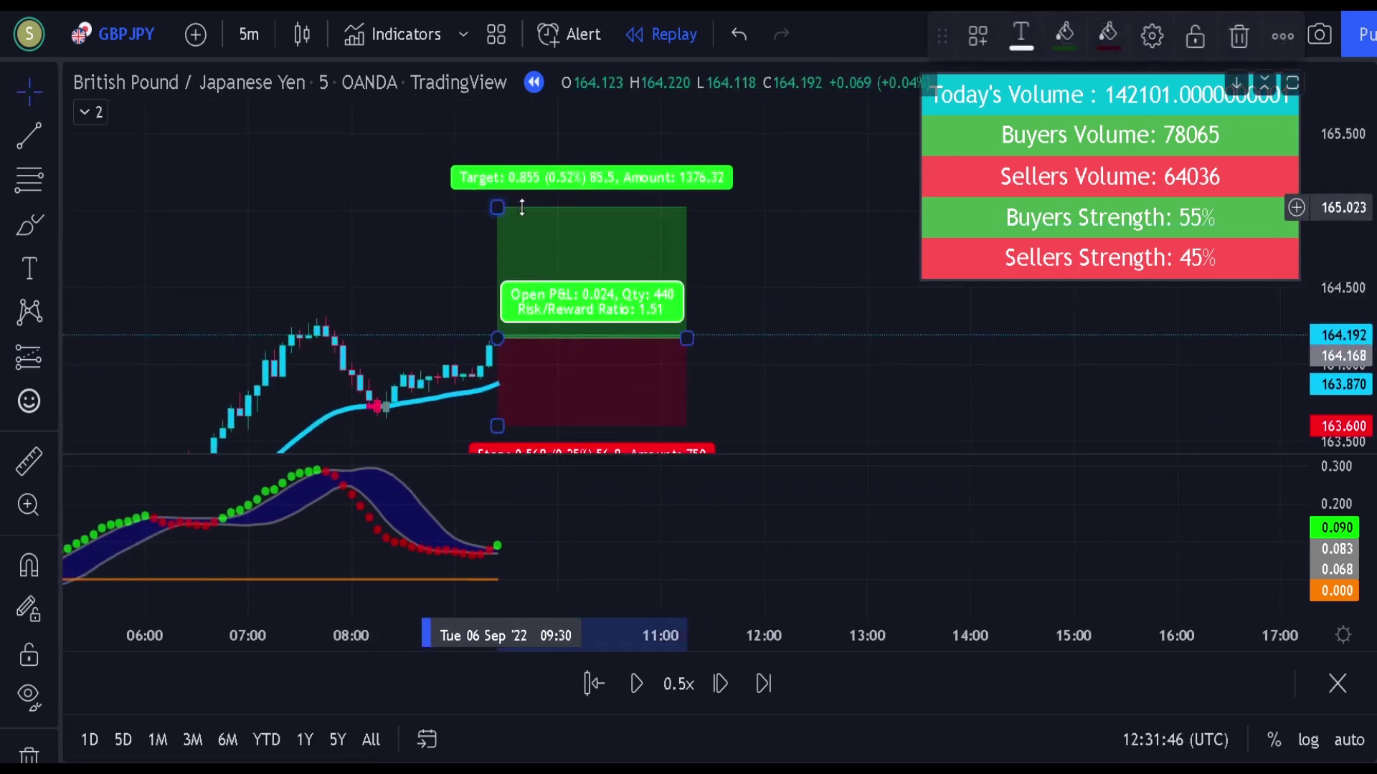
drag(686, 358, 1295, 389)
Step: Replay at 10x until the 165.023 target is hit, then shorten the position box
mouse_move(704, 175)
mouse_down()
mouse_move(501, 144)
mouse_move(338, 191)
mouse_up()
click(678, 683)
click(756, 433)
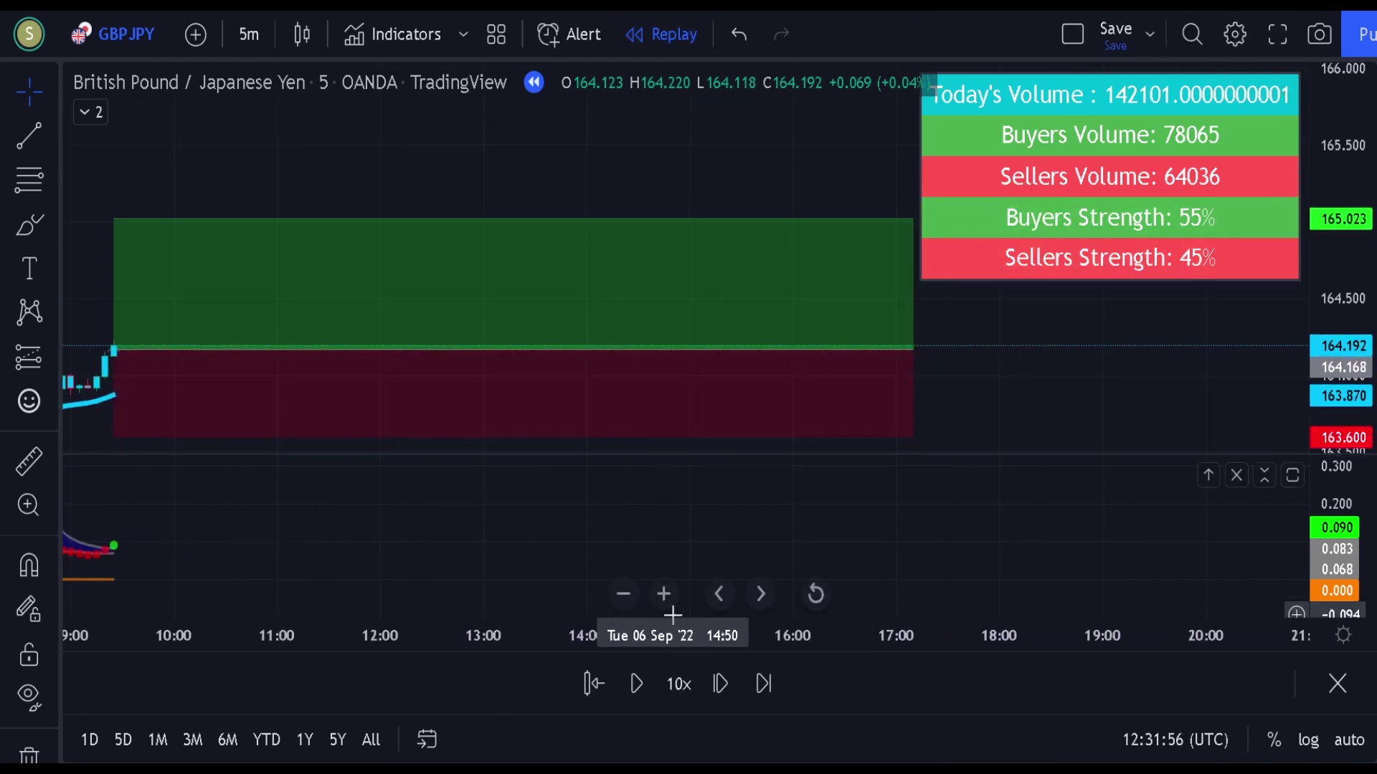
click(642, 687)
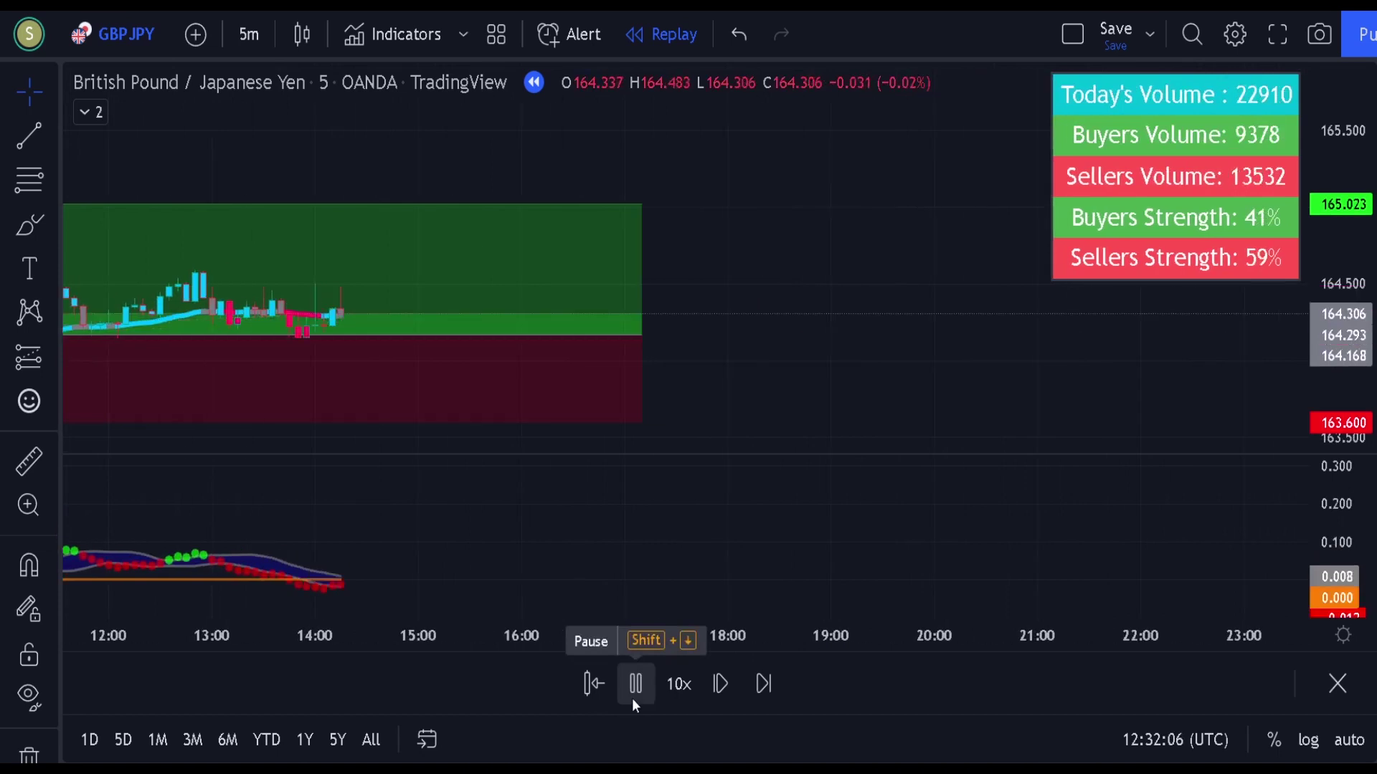
click(632, 700)
drag(495, 336, 875, 341)
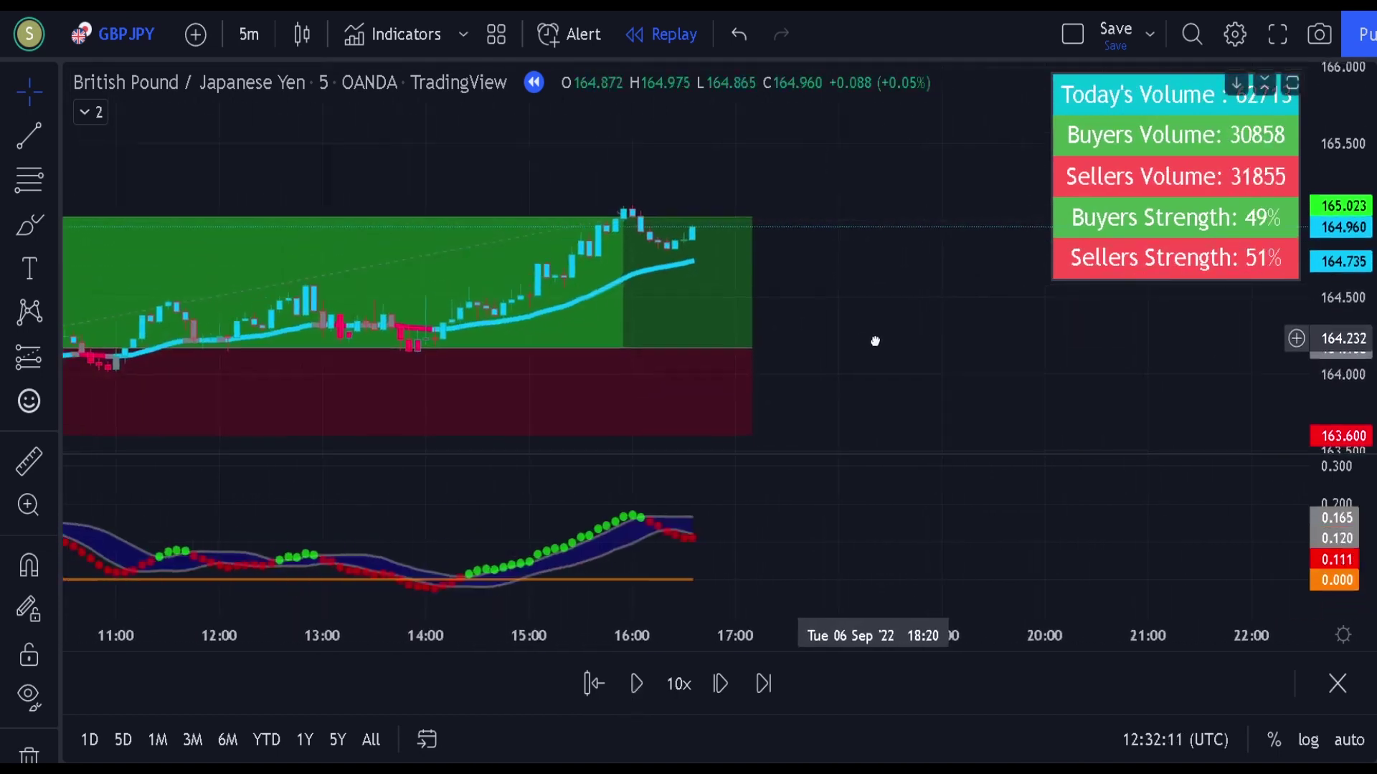
click(781, 355)
drag(781, 355, 652, 354)
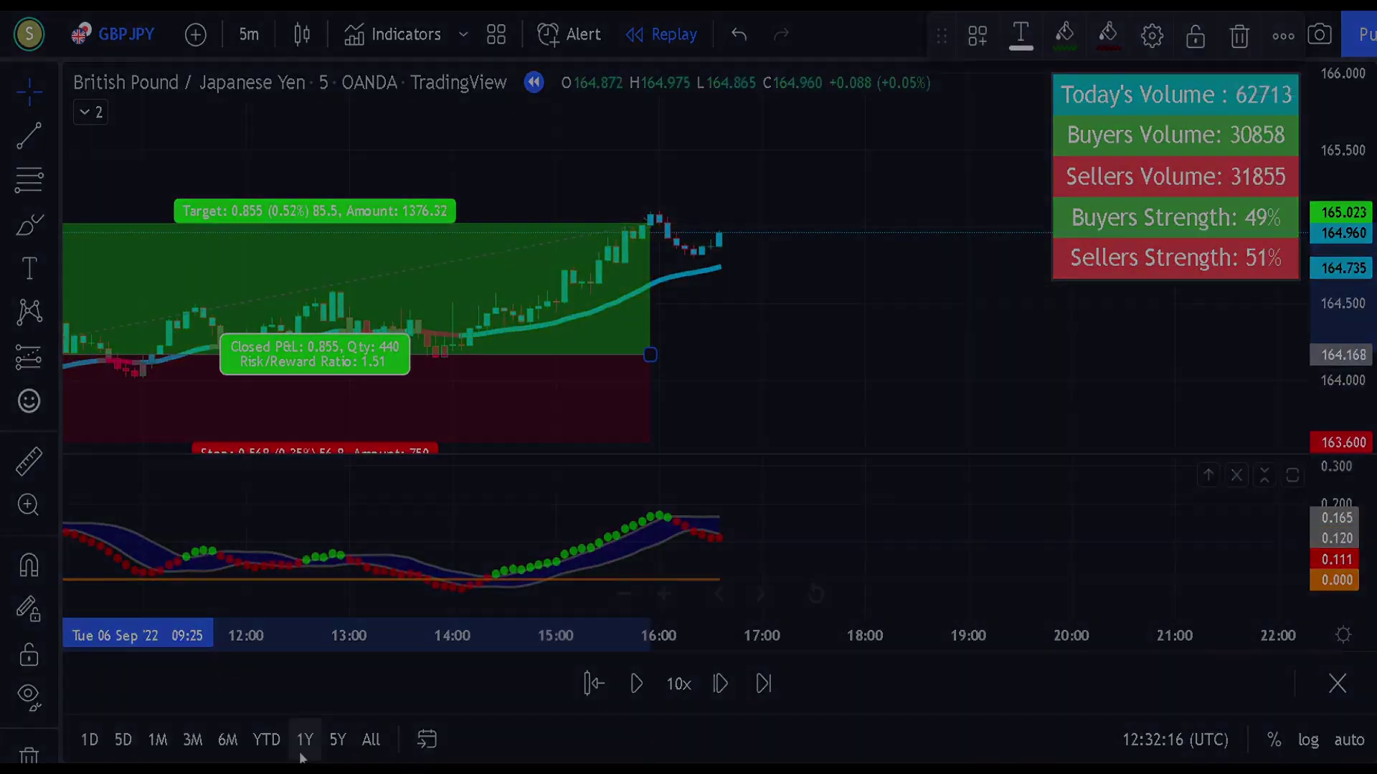